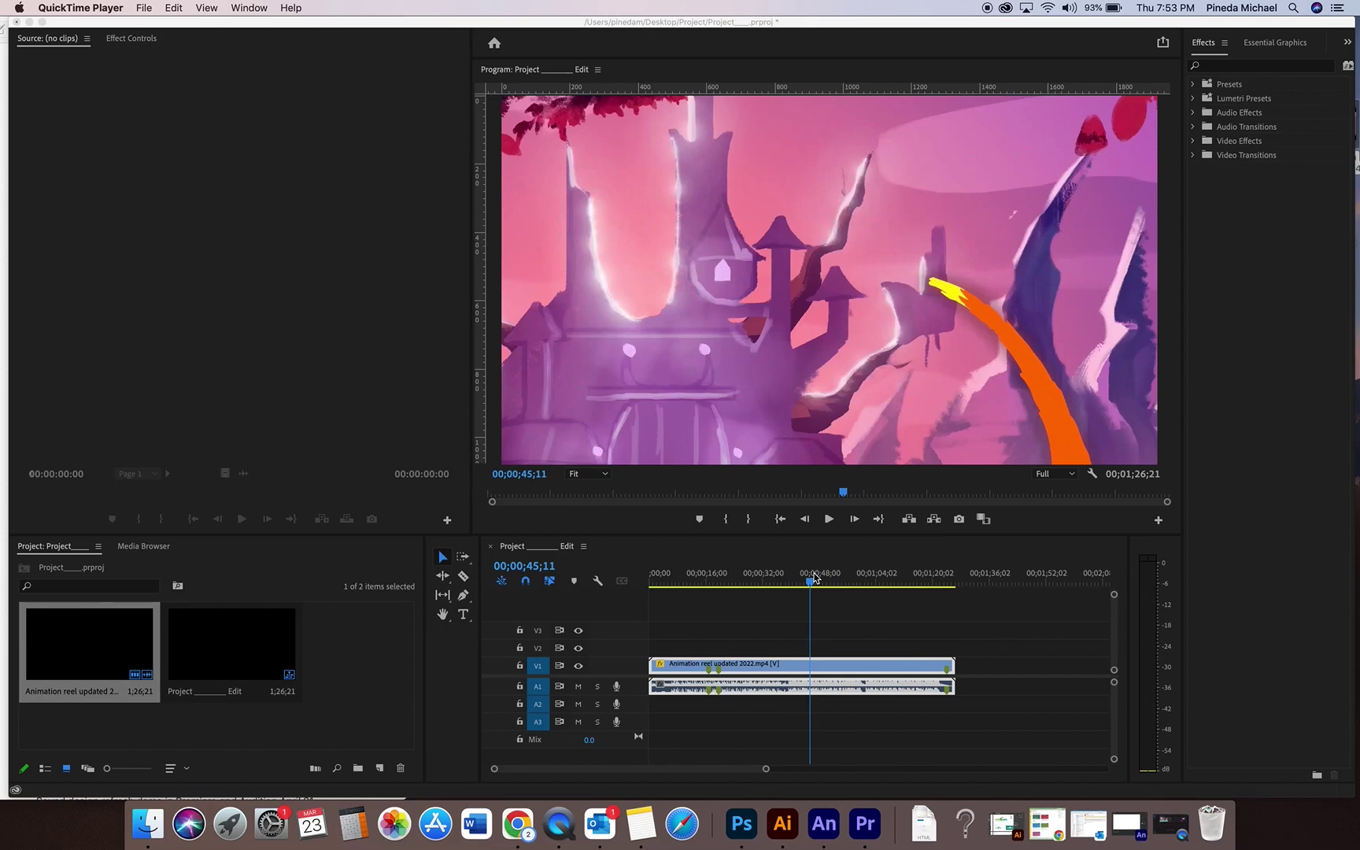
Drag the timeline playhead back from 00;00;45;11 to 00;00;41;17 to show the donut and chocolate syrup scene.
click(814, 578)
drag(814, 580, 796, 581)
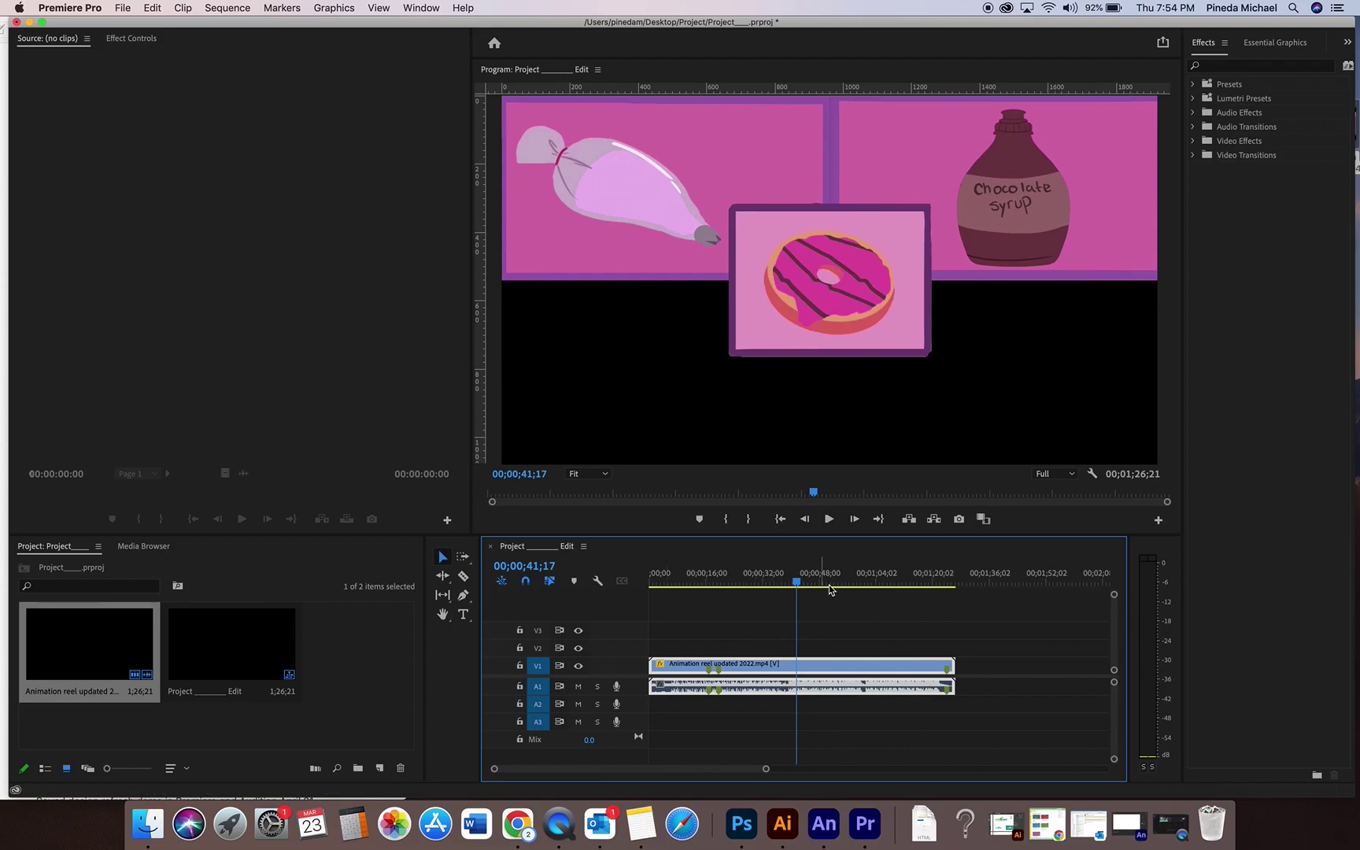
click(233, 7)
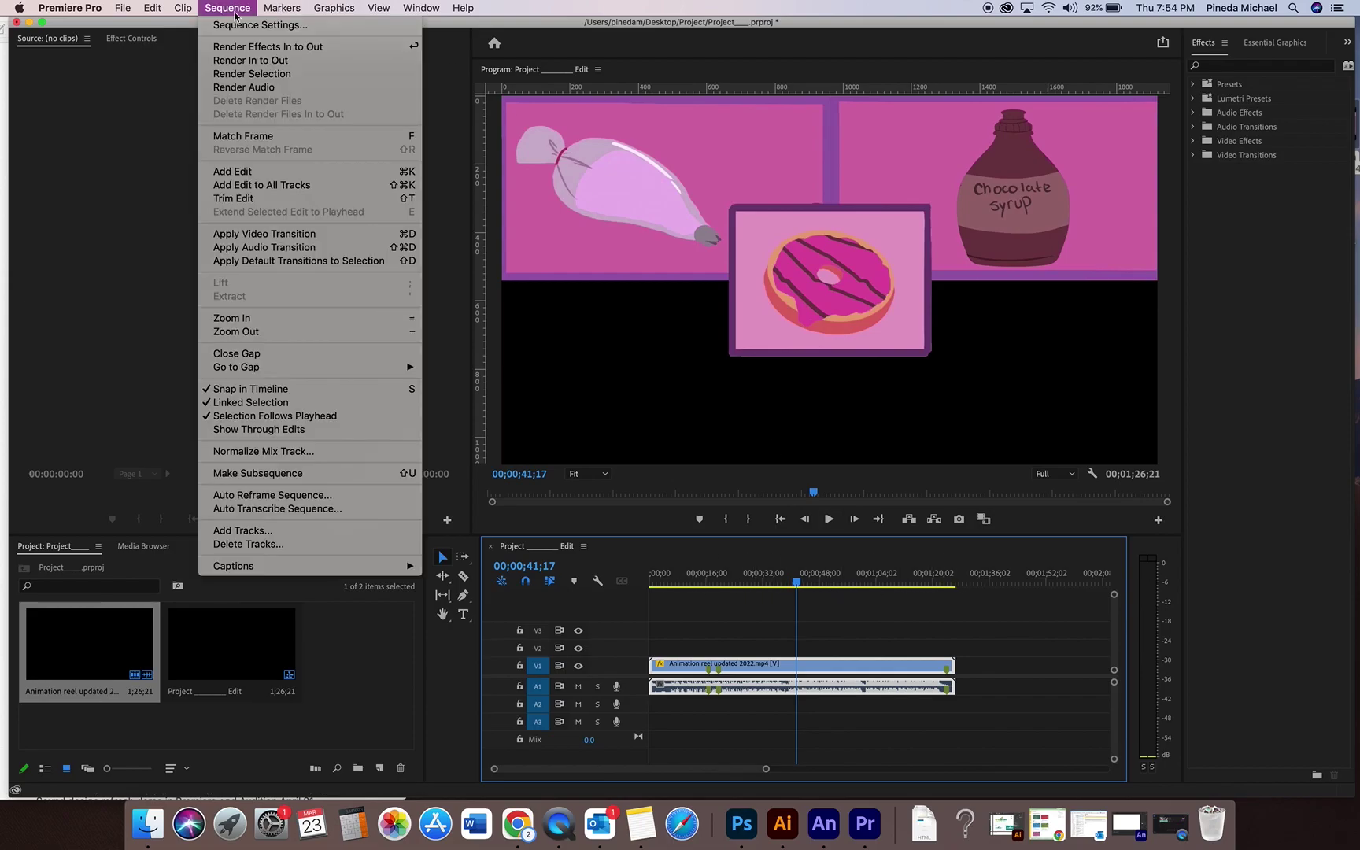
click(238, 60)
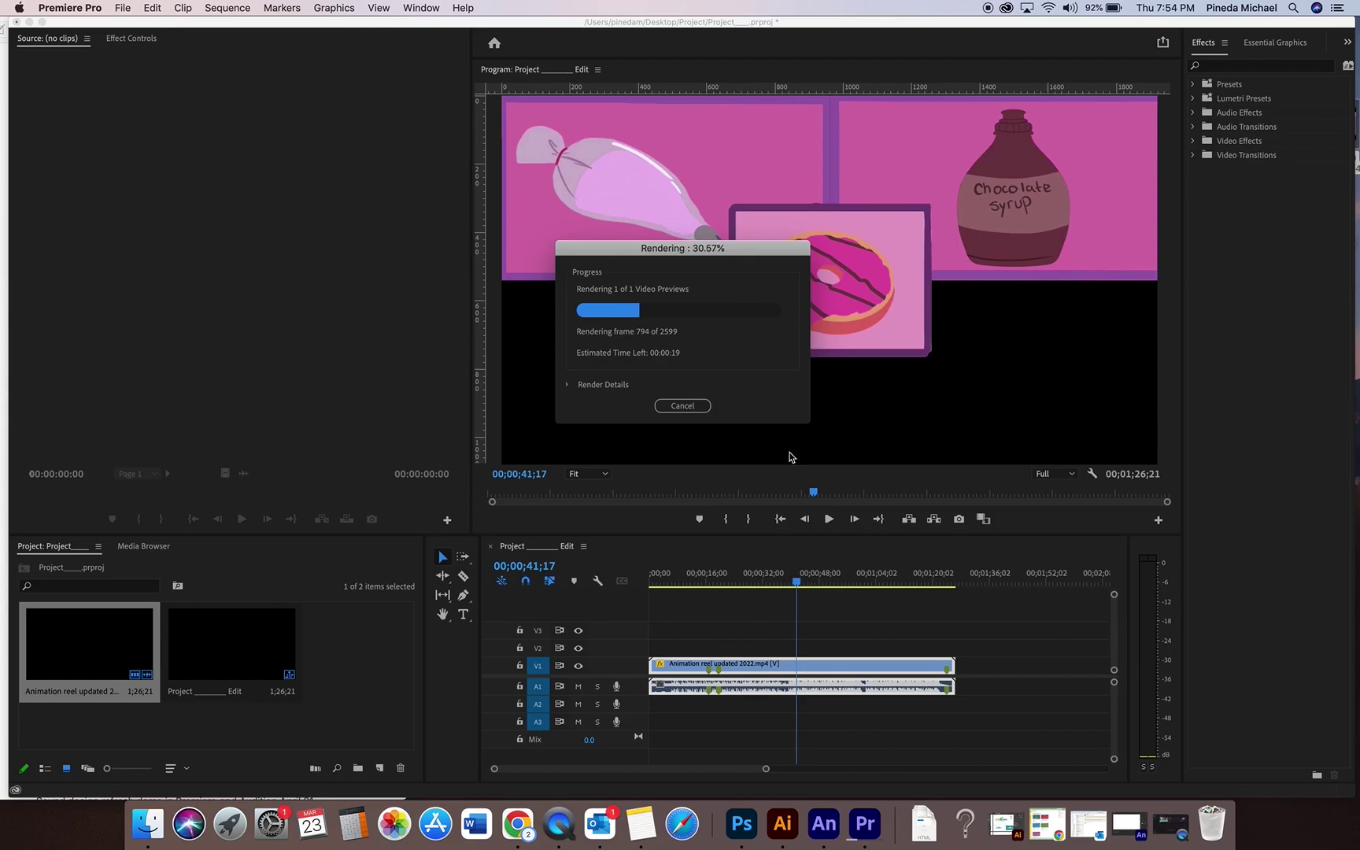
click(698, 406)
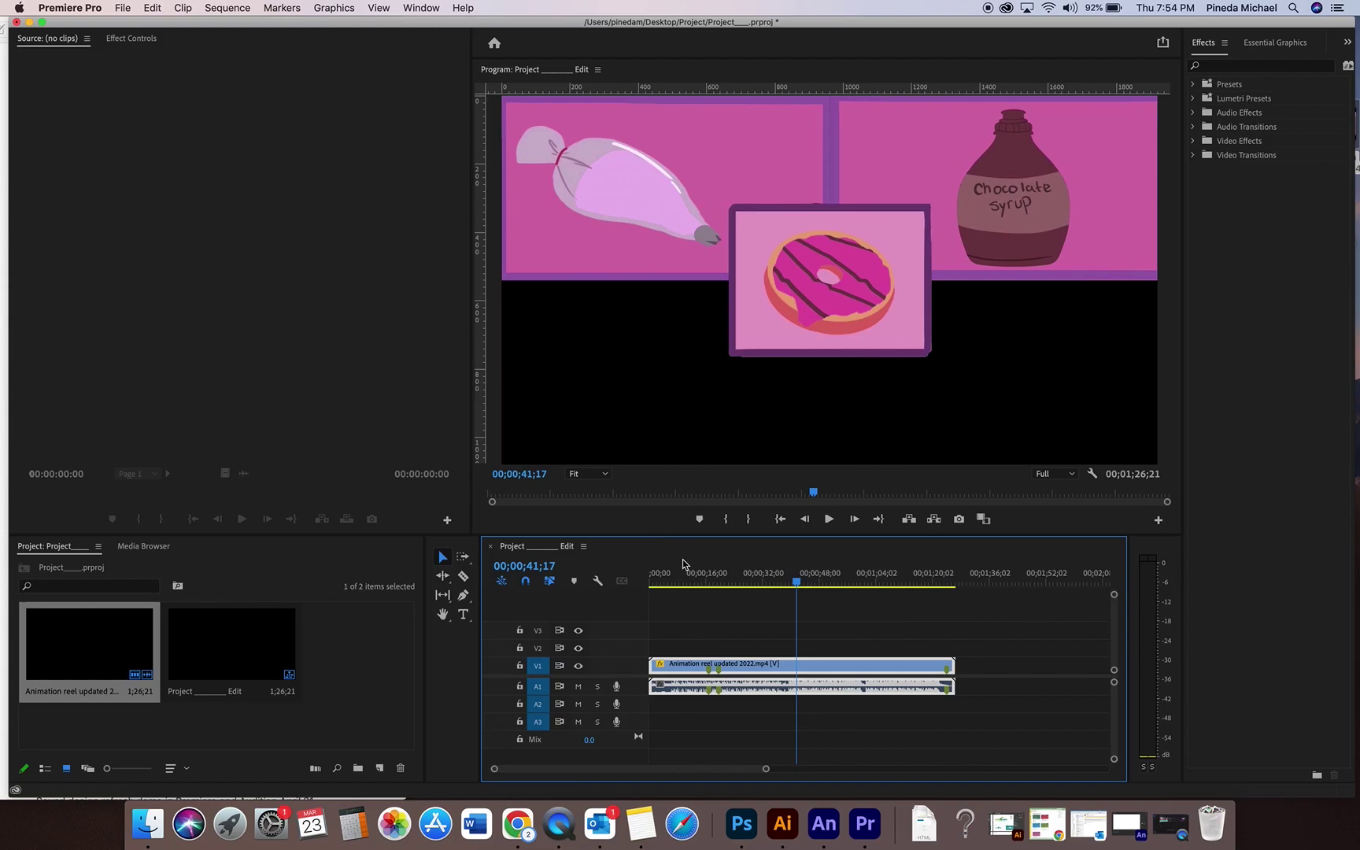
Deselect the timeline clips, then open and dismiss the File menu.
click(711, 618)
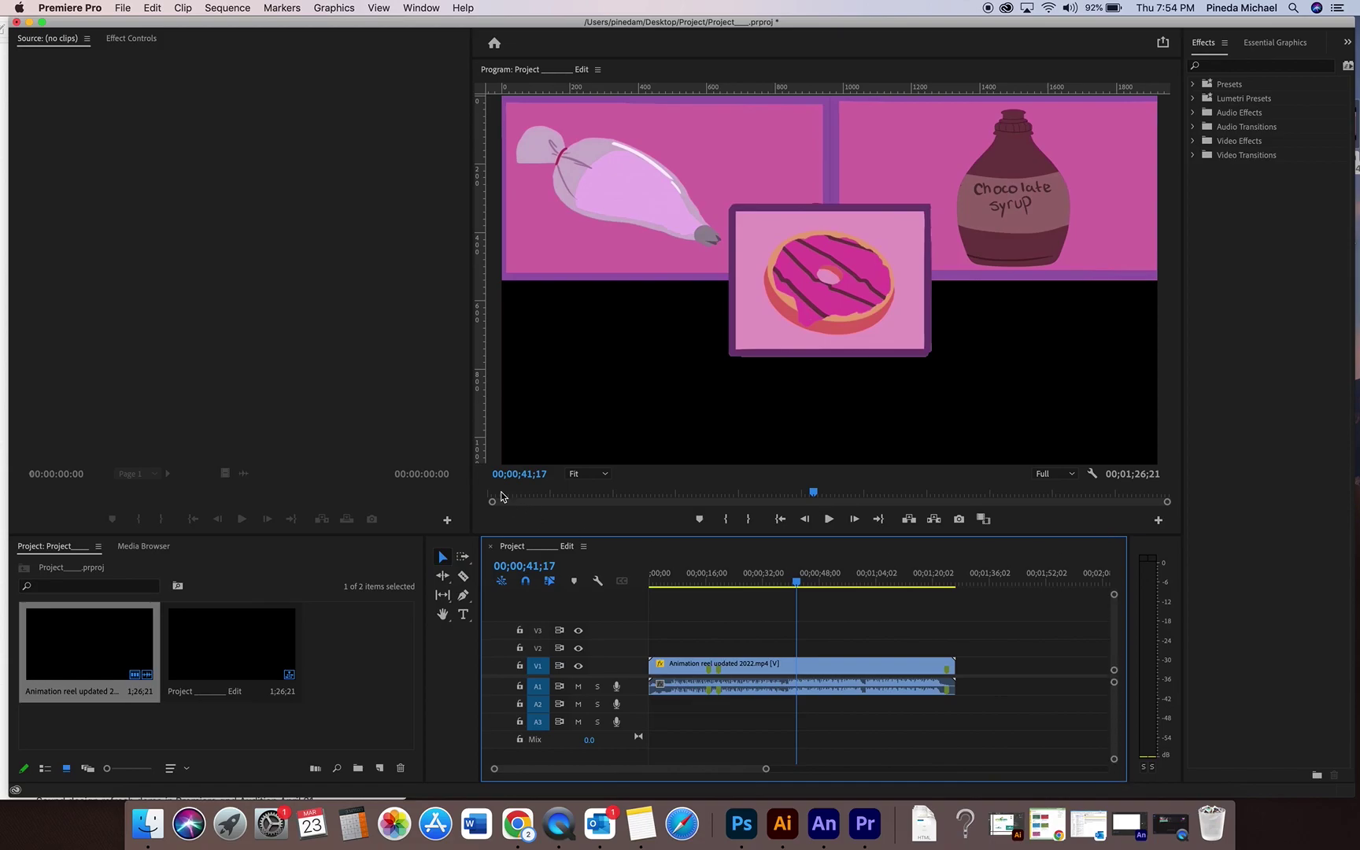
click(412, 409)
click(129, 7)
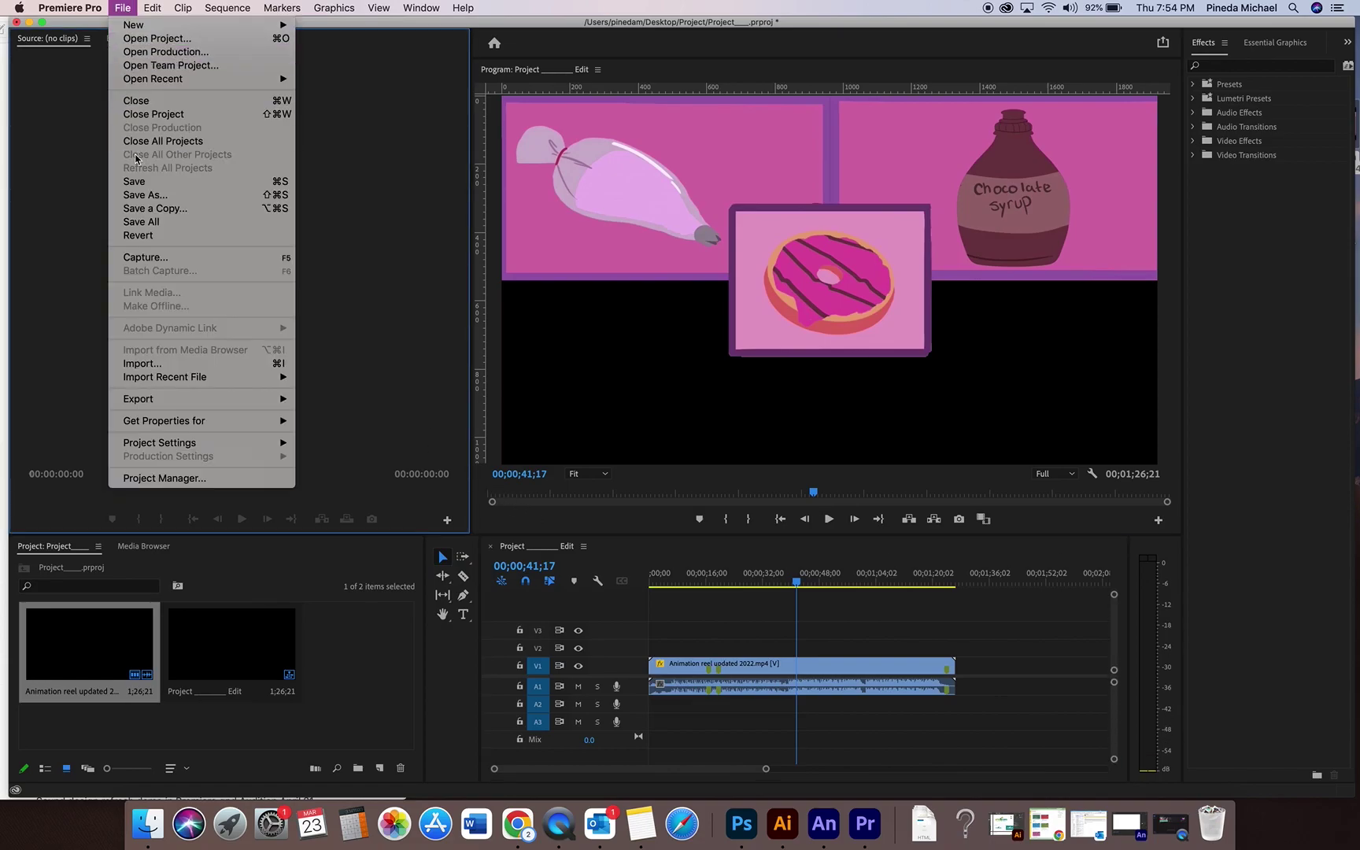
mouse_move(208, 404)
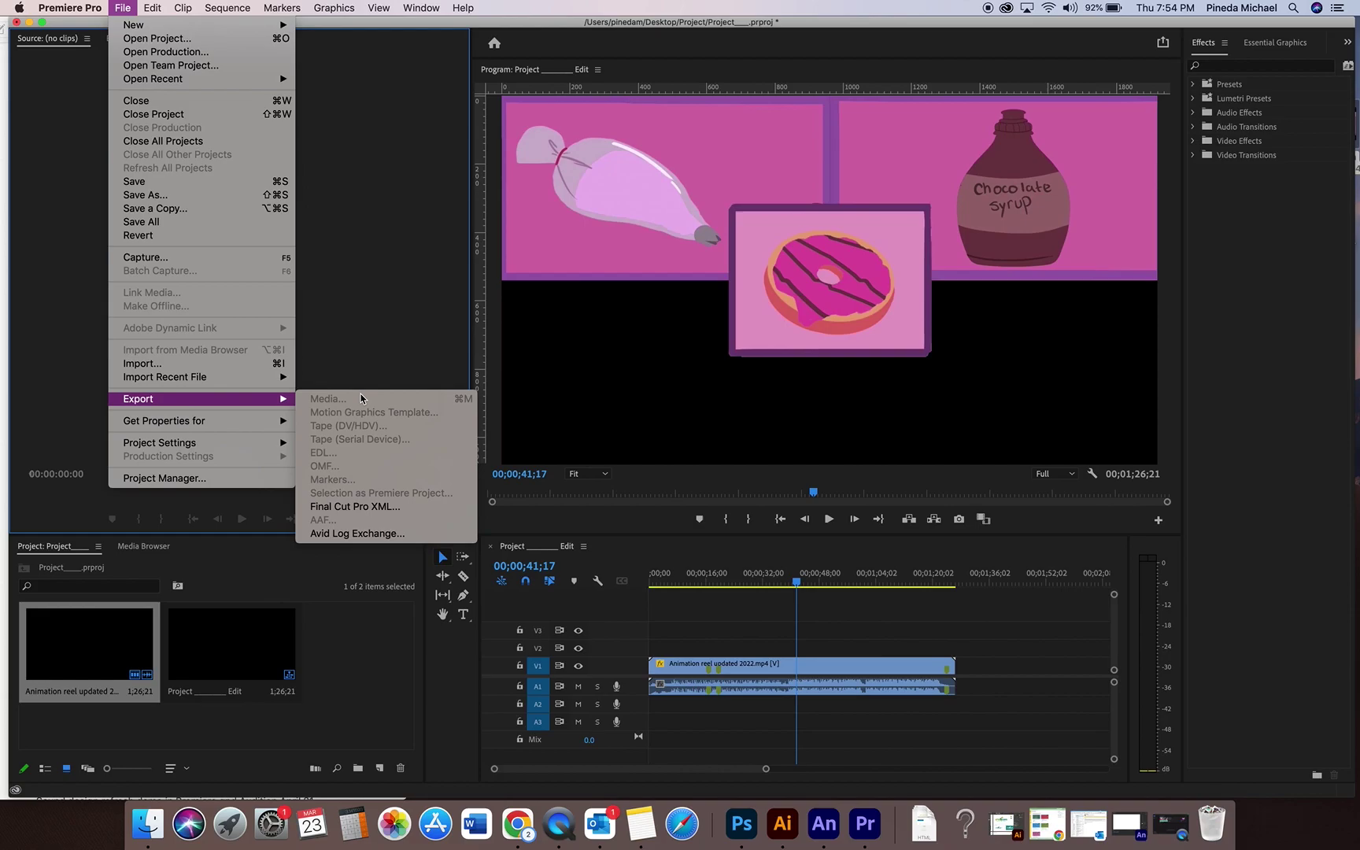
click(428, 299)
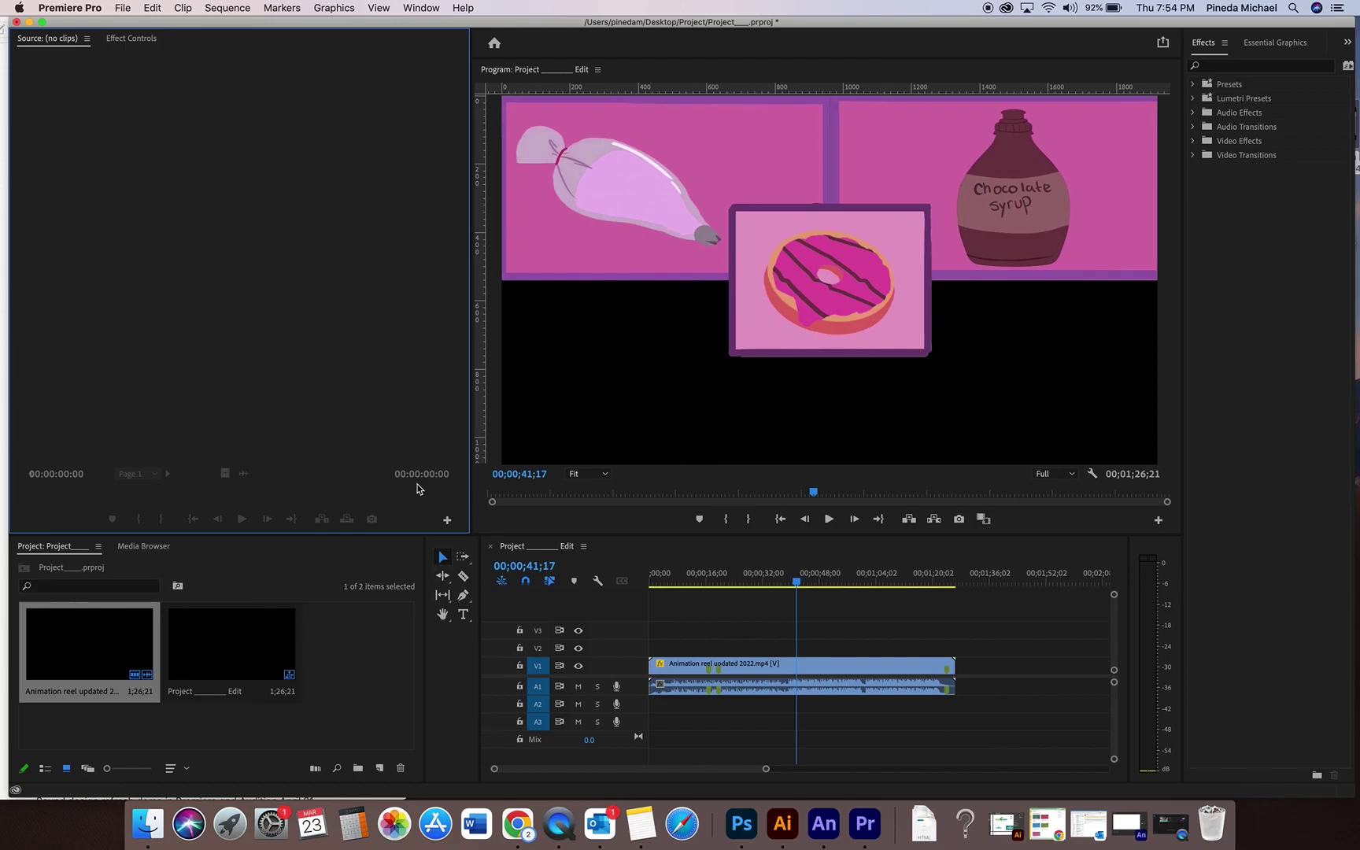
Refocus the timeline and bring up the File menu's export options.
click(450, 658)
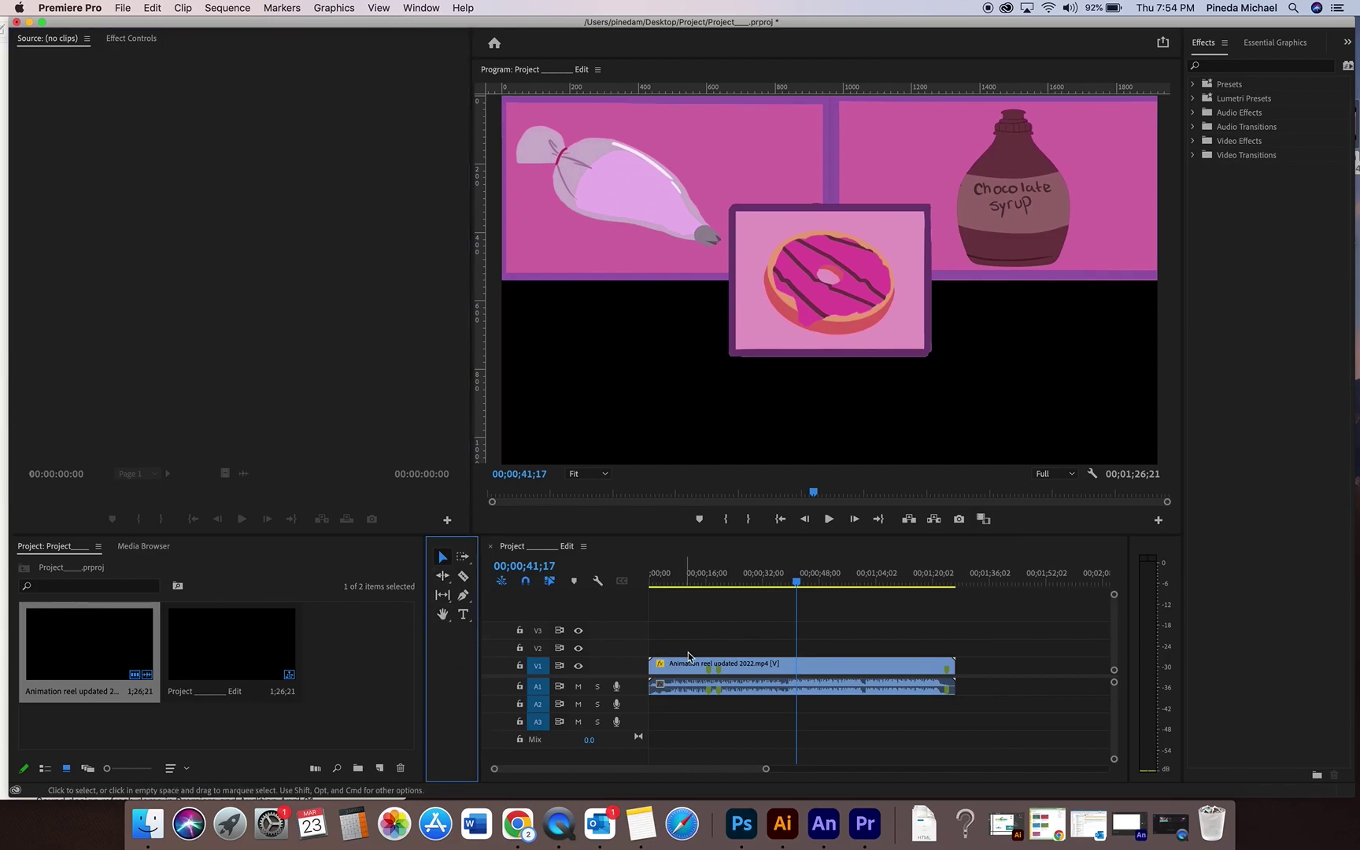
click(710, 642)
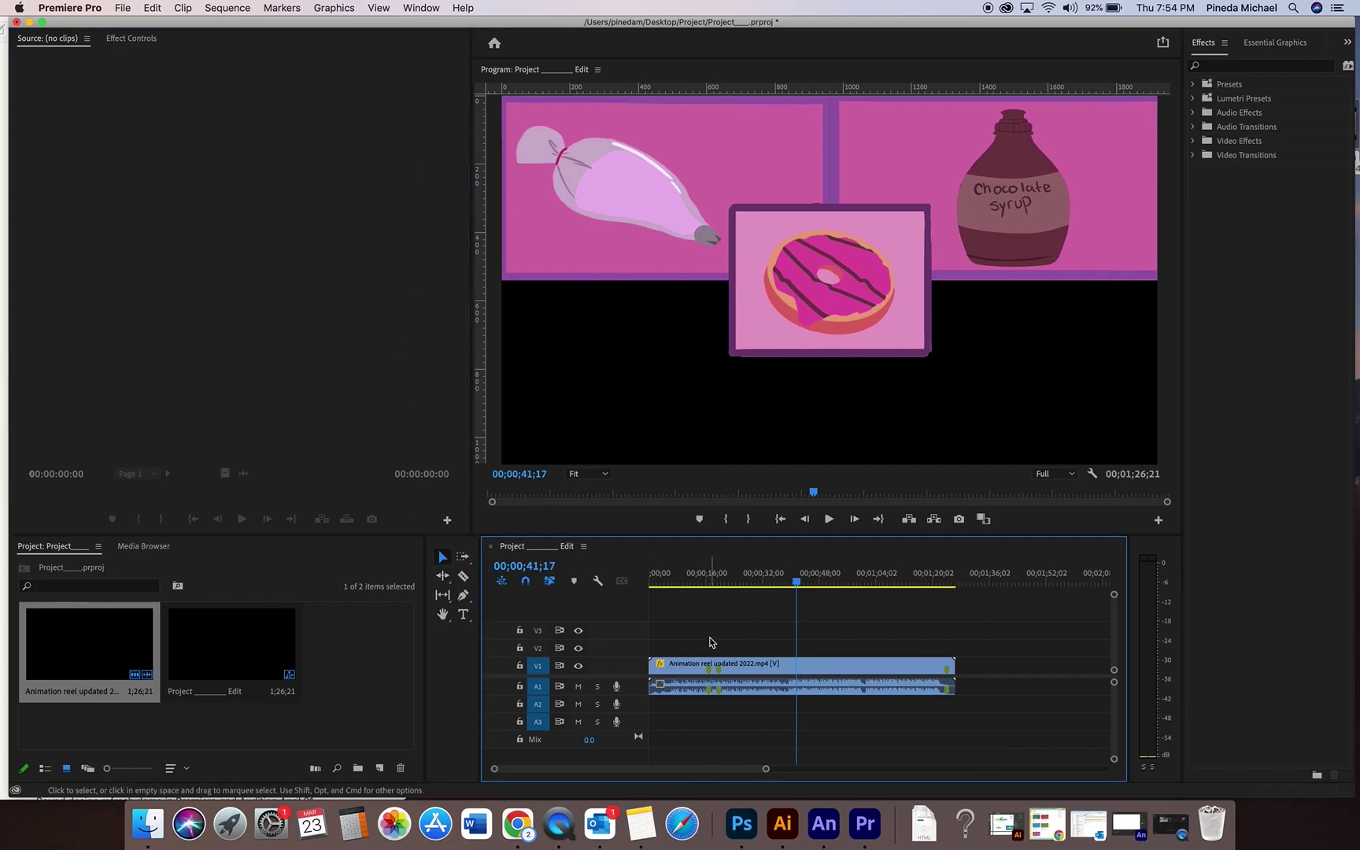
click(123, 8)
Open File > Export > Media and change the format from Animated GIF to H.264.
mouse_move(156, 403)
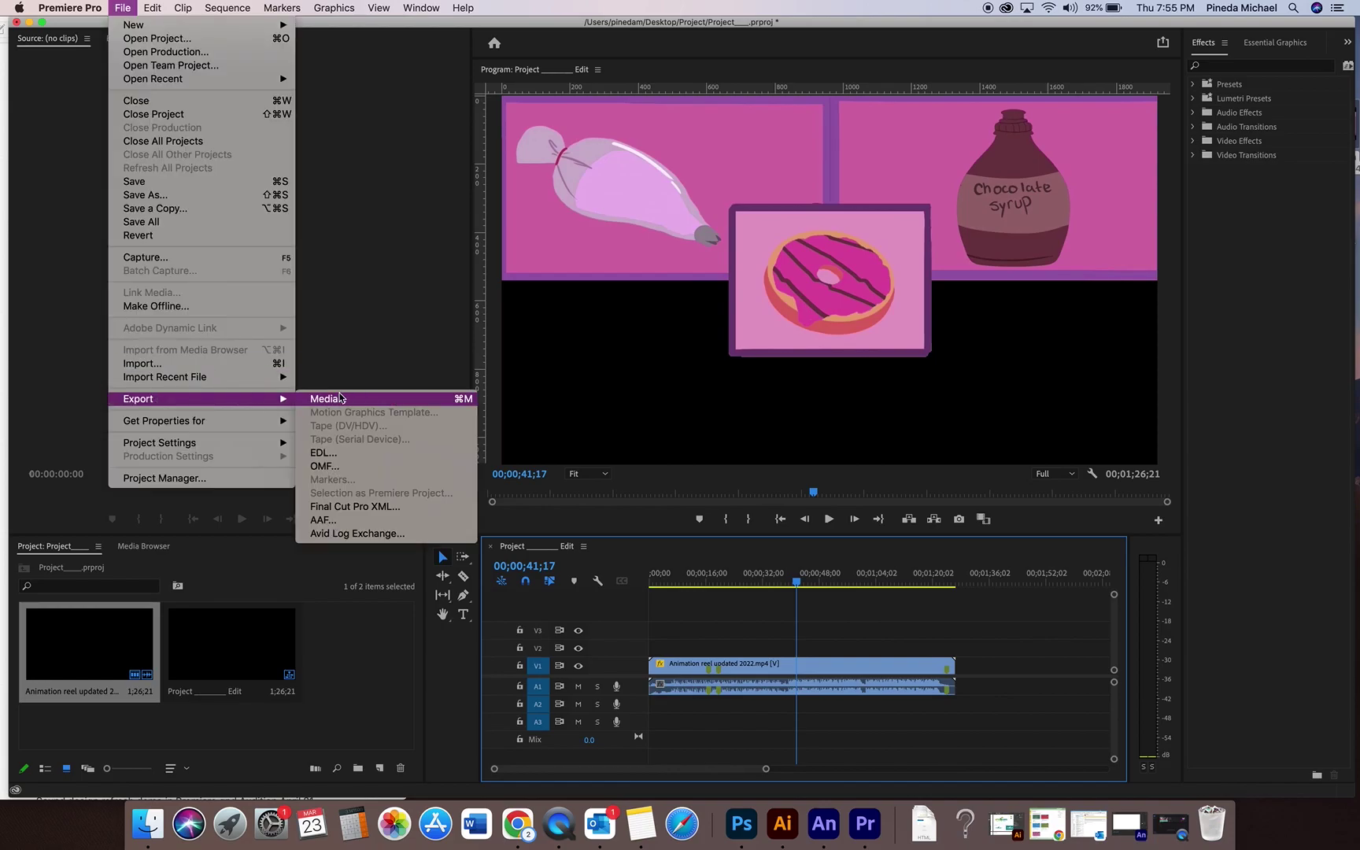
click(354, 400)
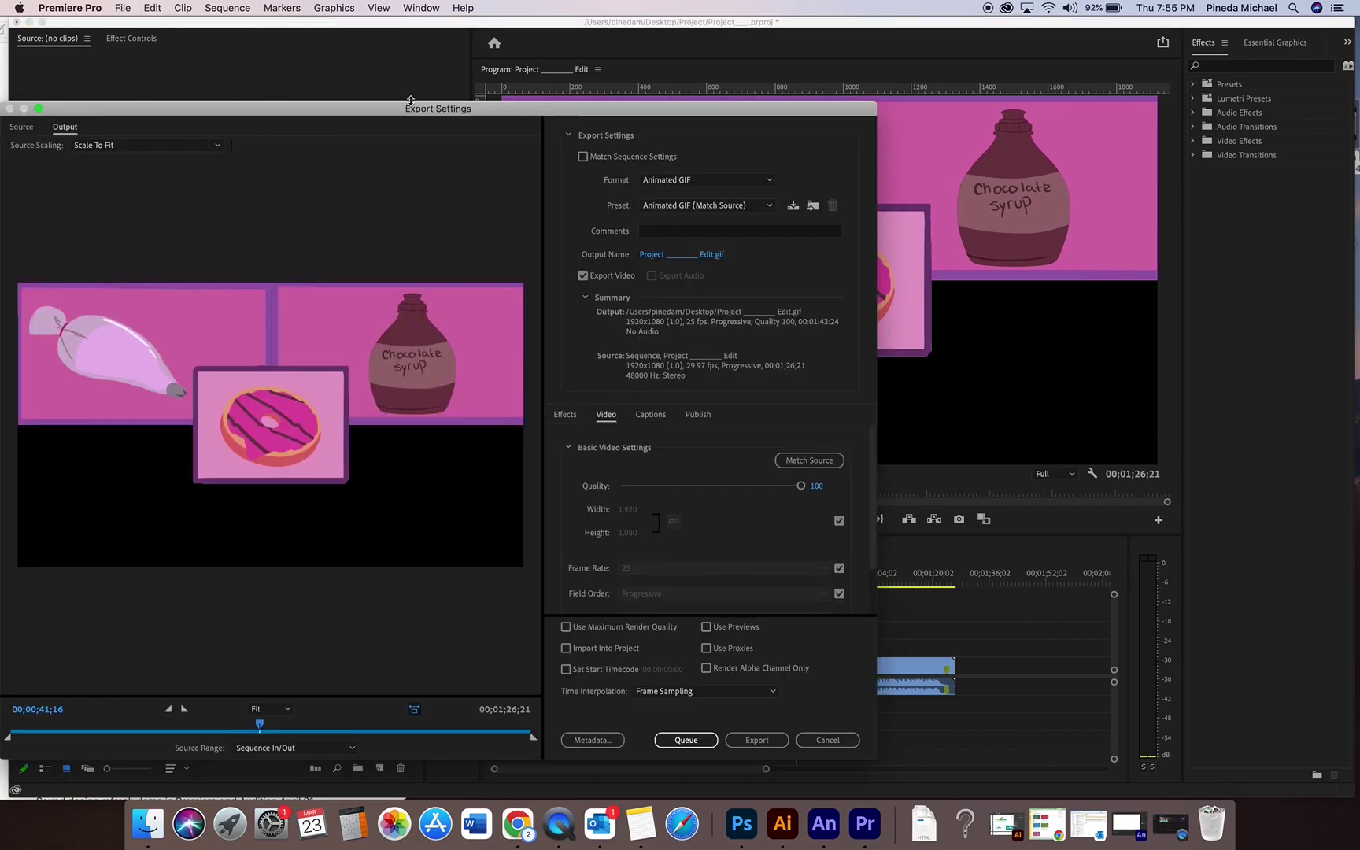
drag(411, 109, 663, 84)
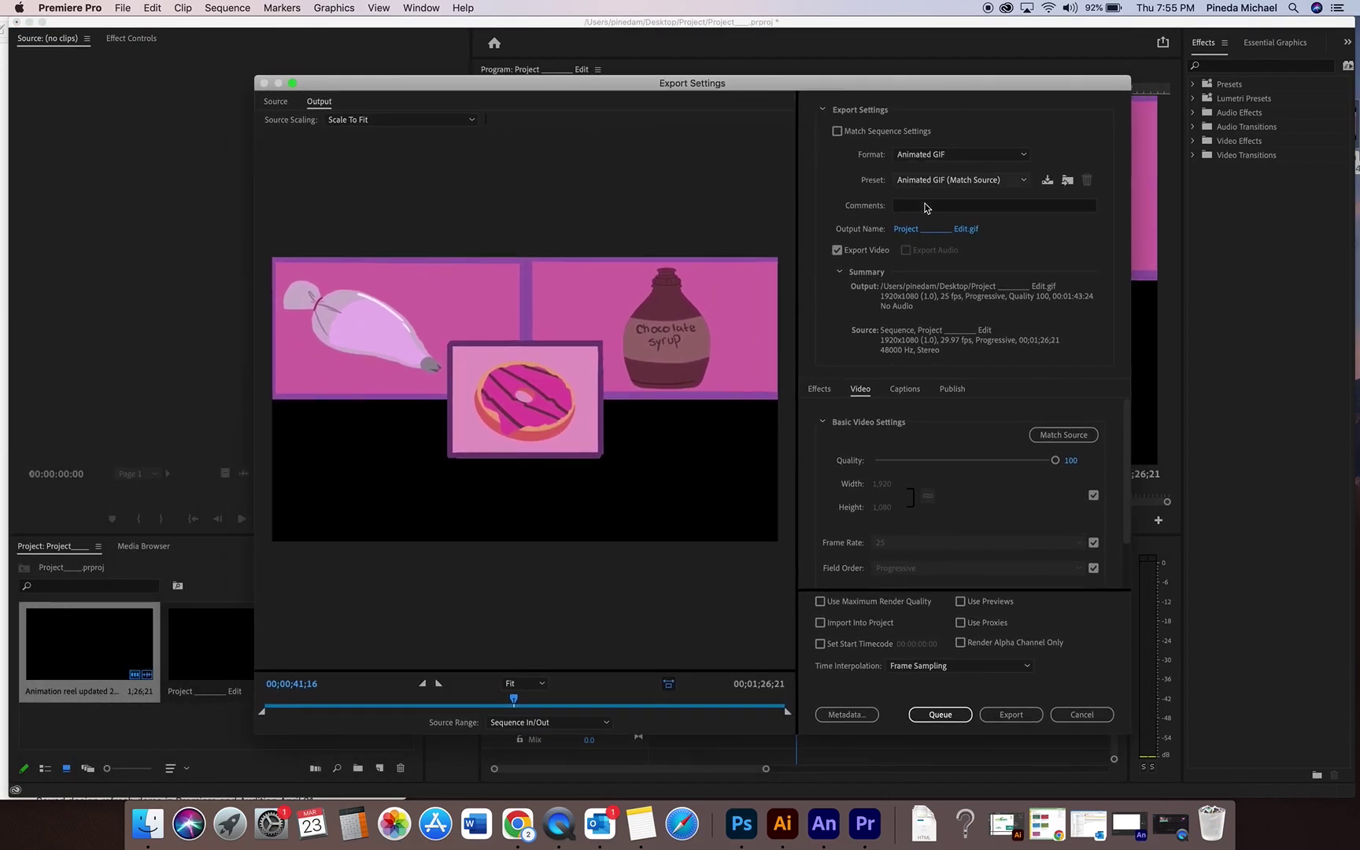
click(976, 157)
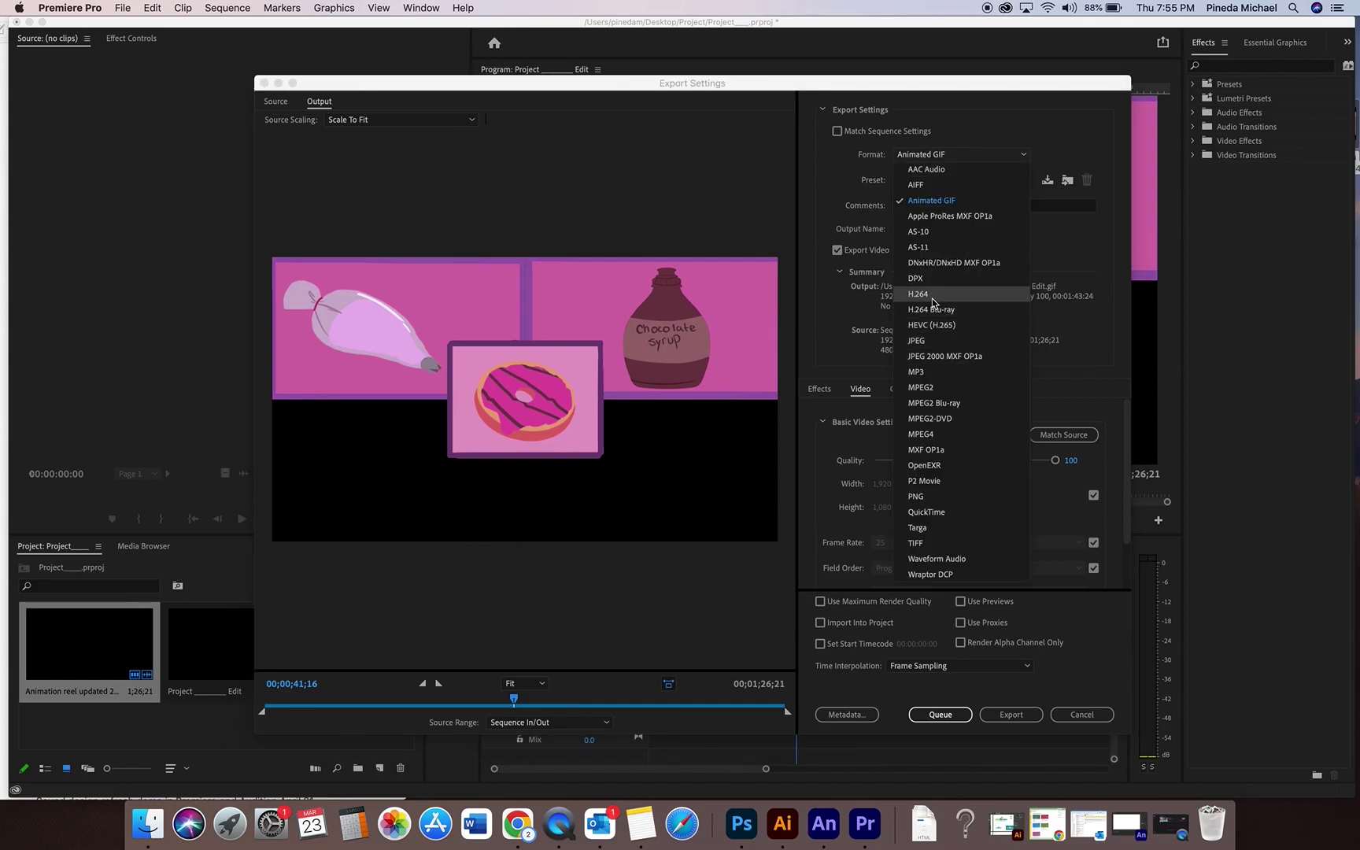
click(916, 294)
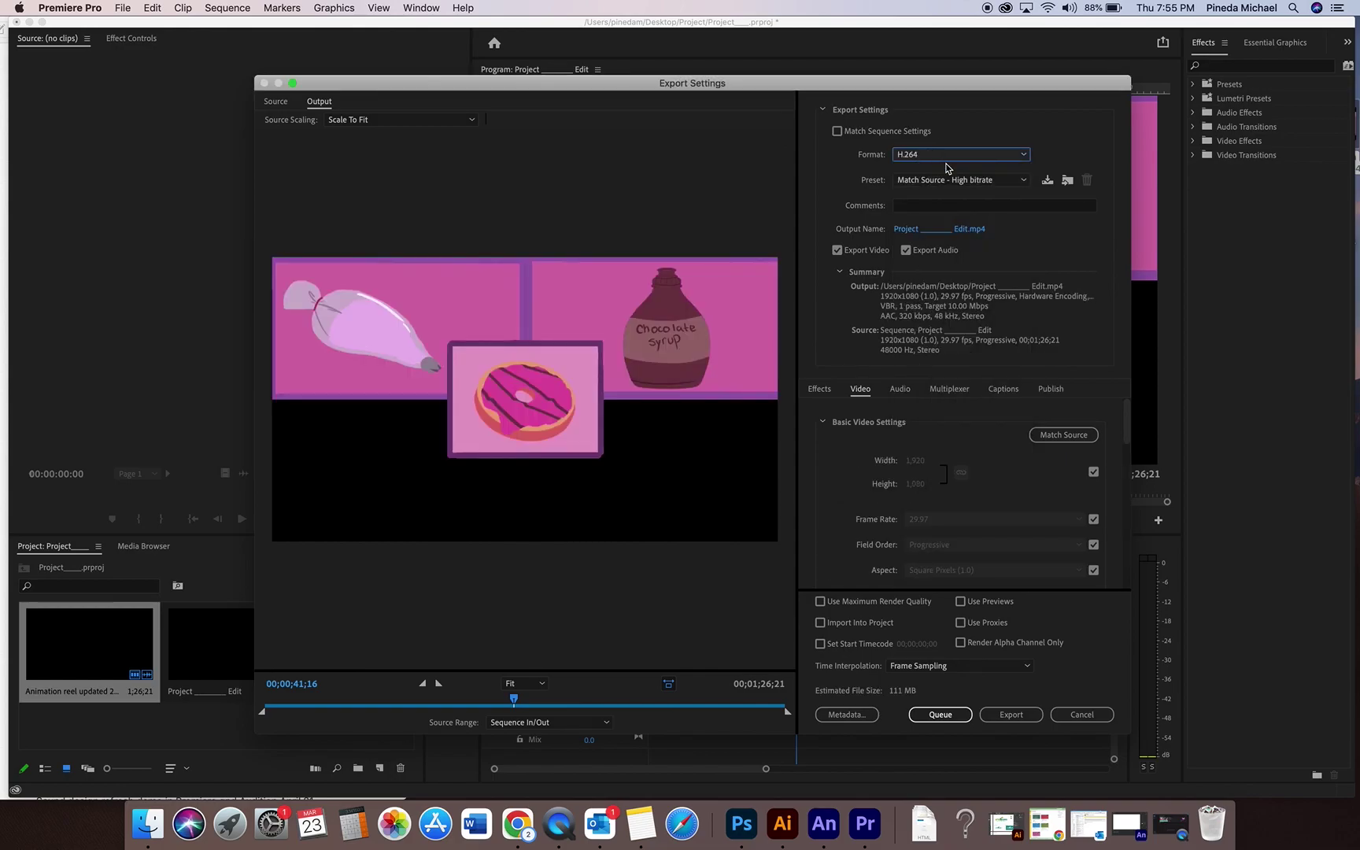
click(930, 159)
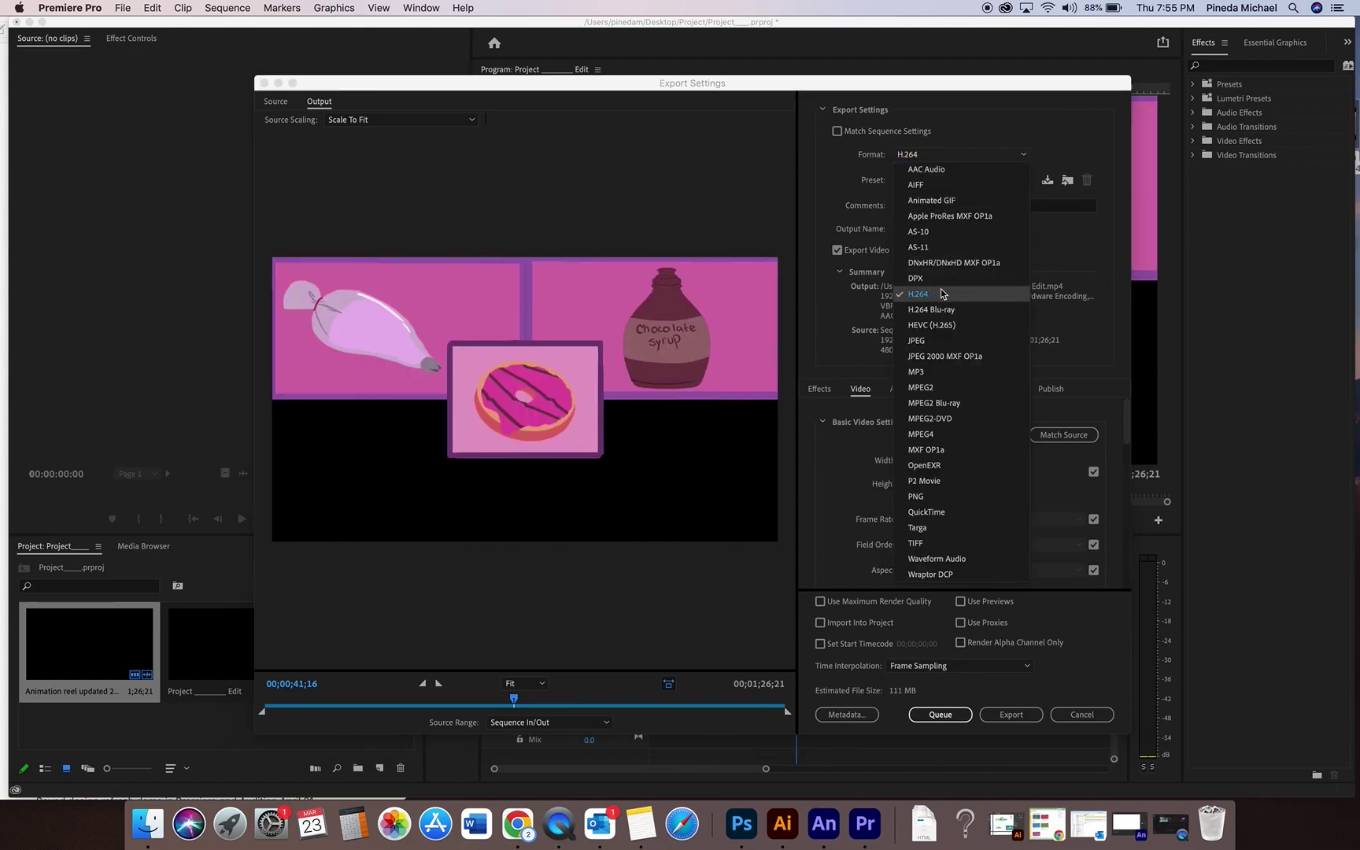
click(840, 186)
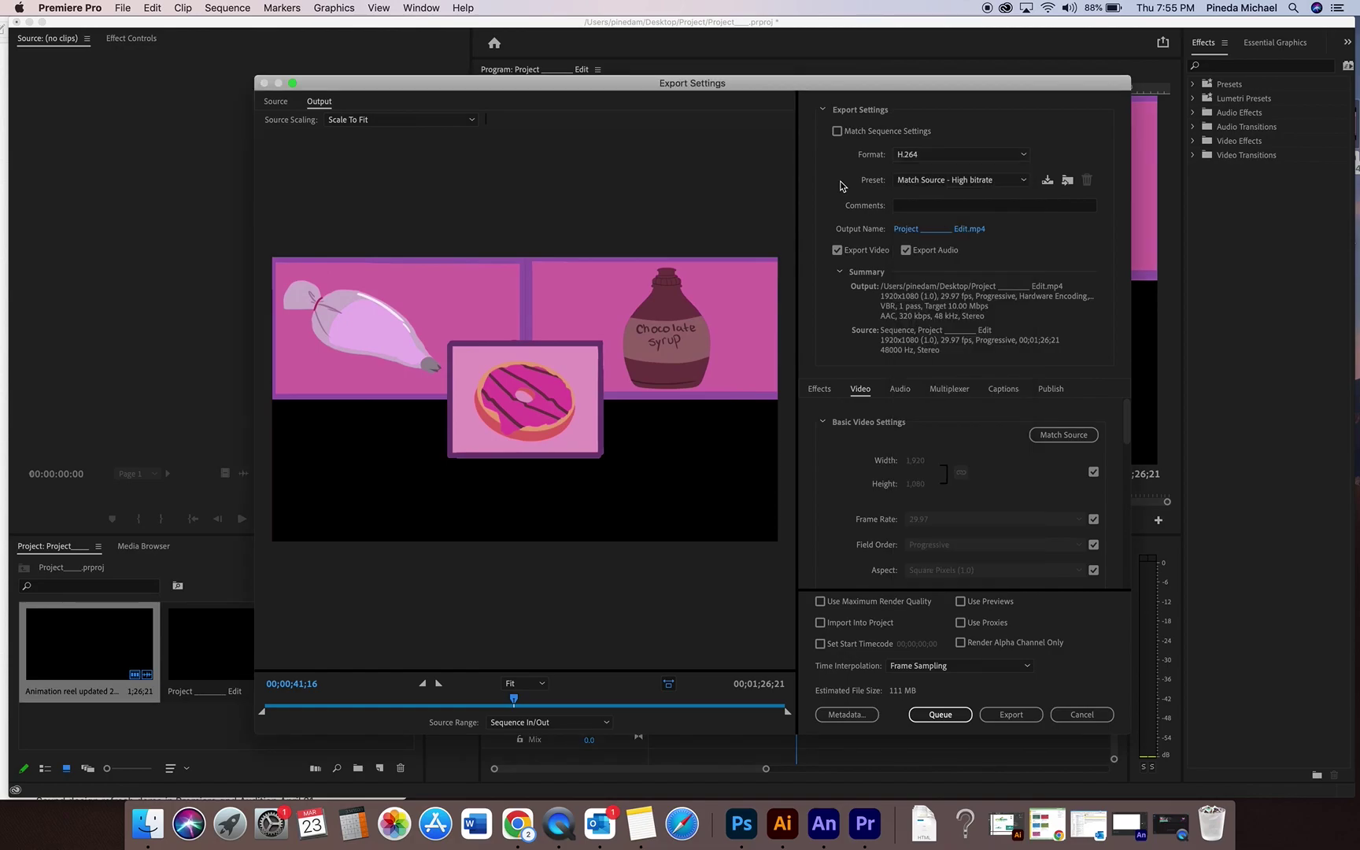
Choose the Match Source - Medium bitrate preset (3.00 Mbps, about 34 MB).
click(978, 180)
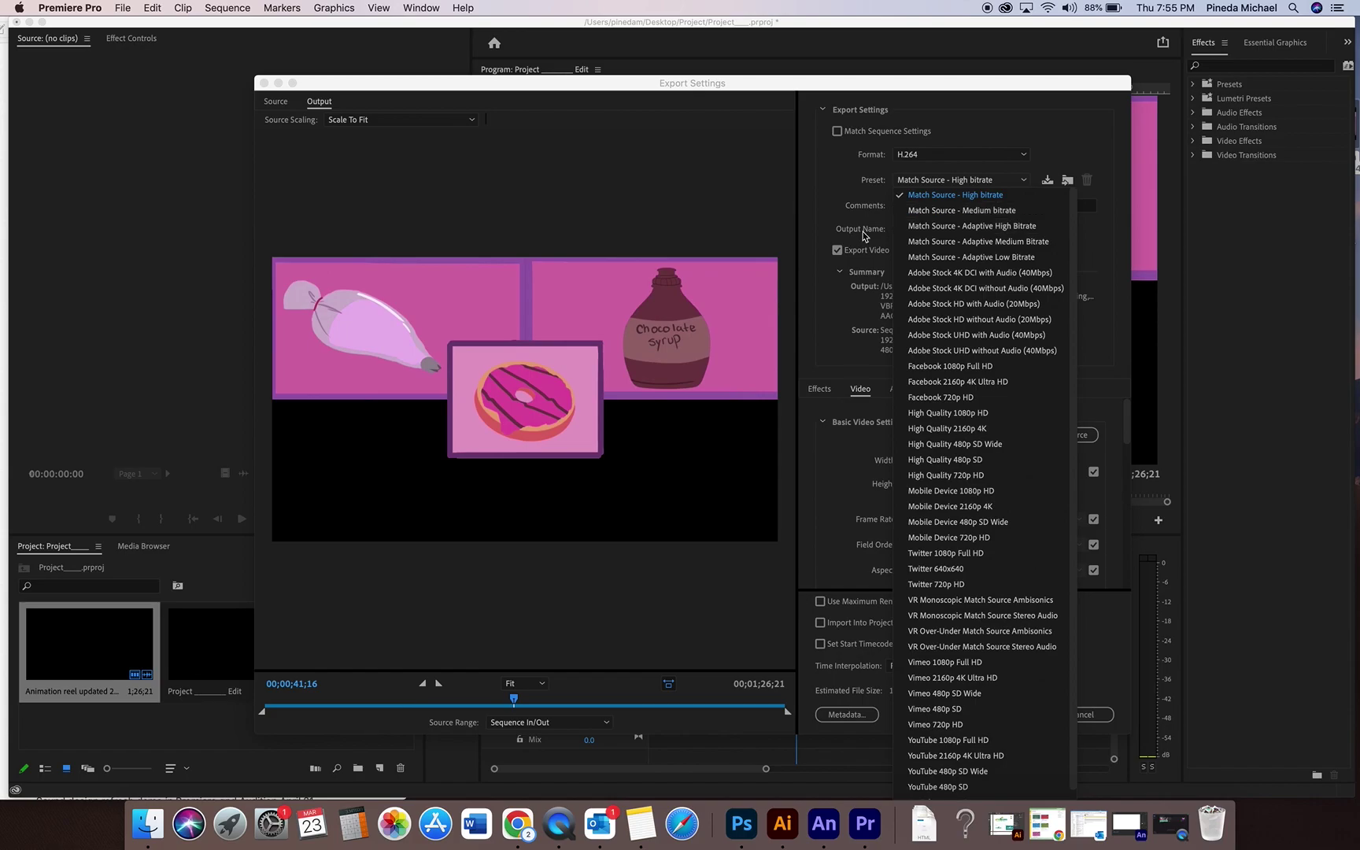
click(833, 218)
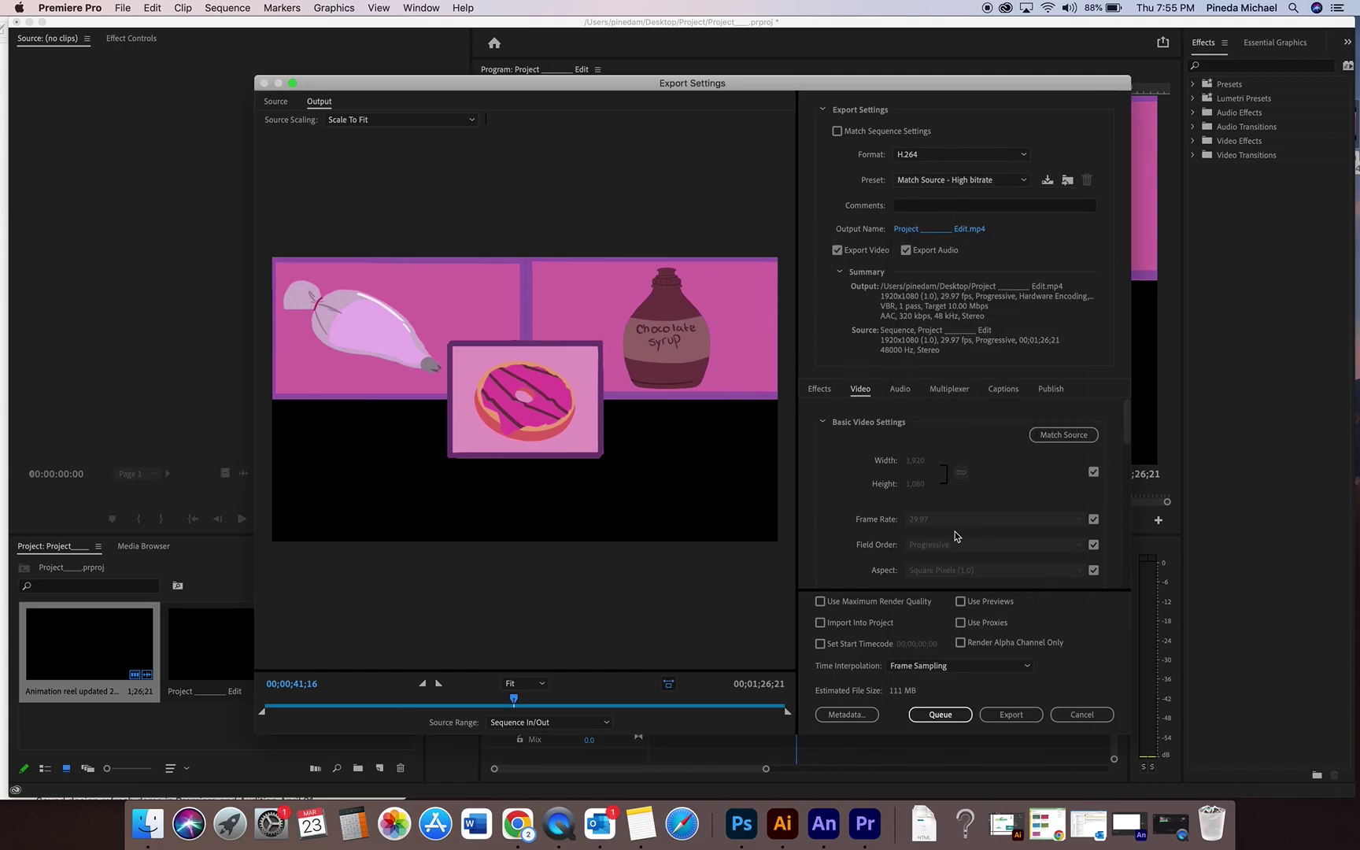
drag(609, 85, 471, 57)
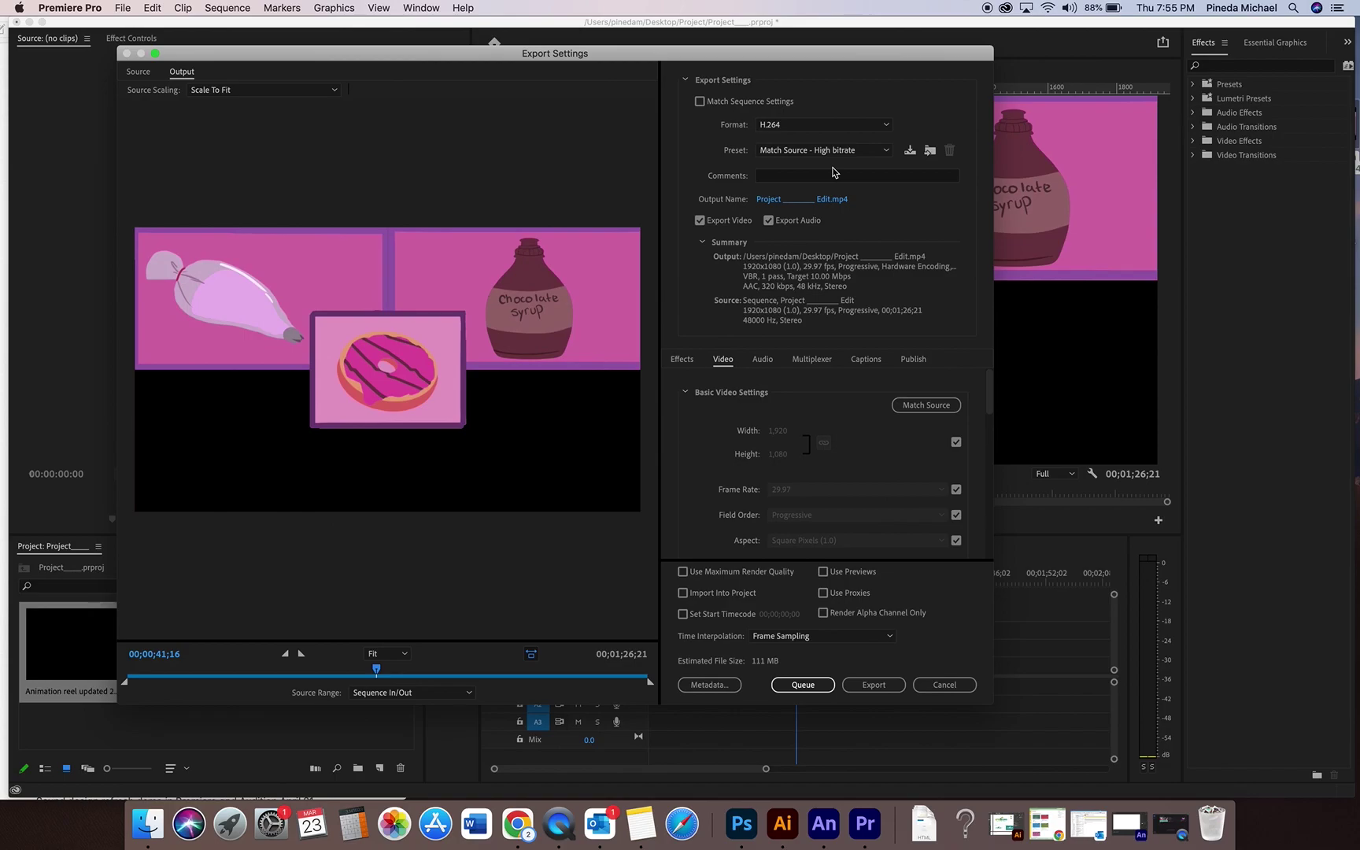
click(833, 152)
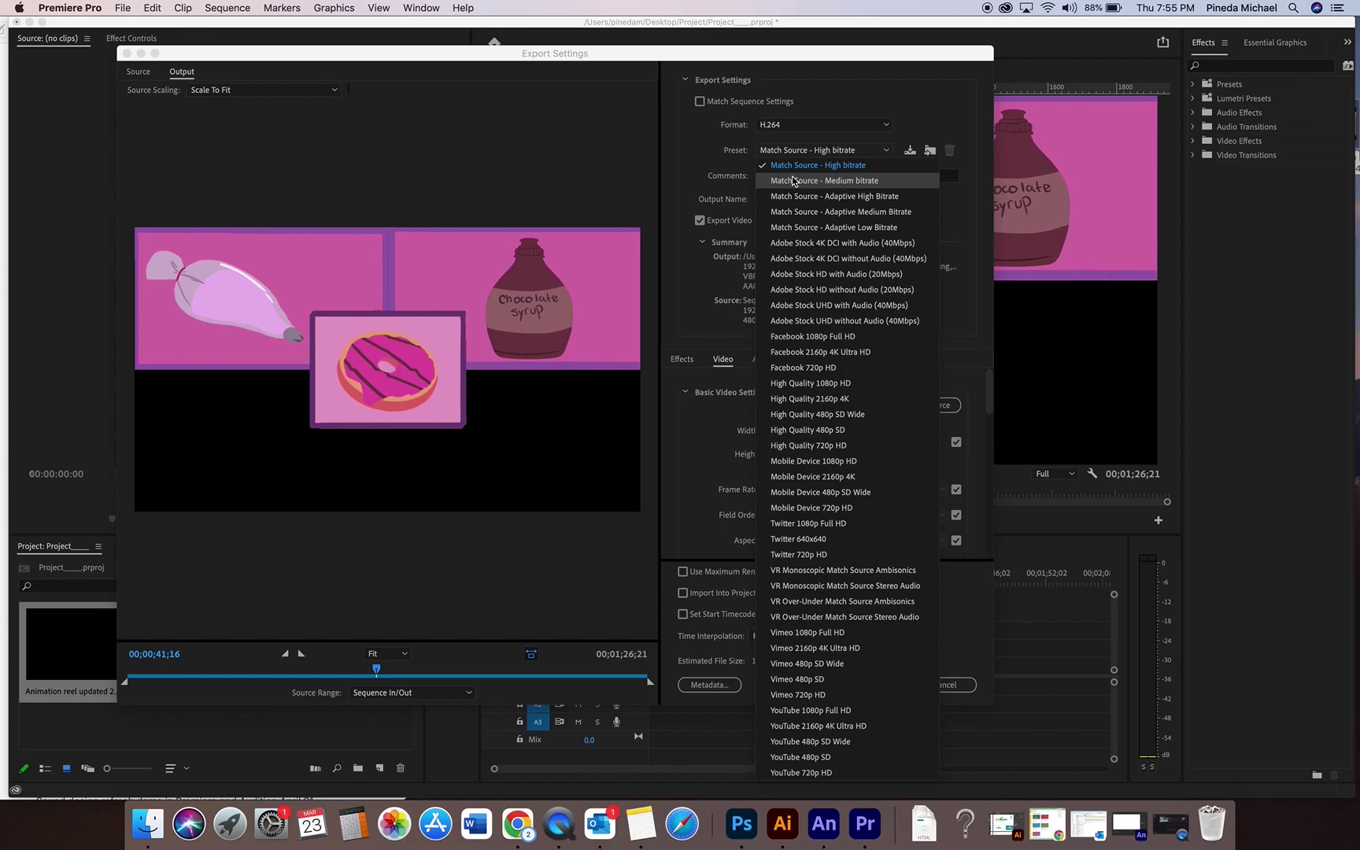
click(946, 159)
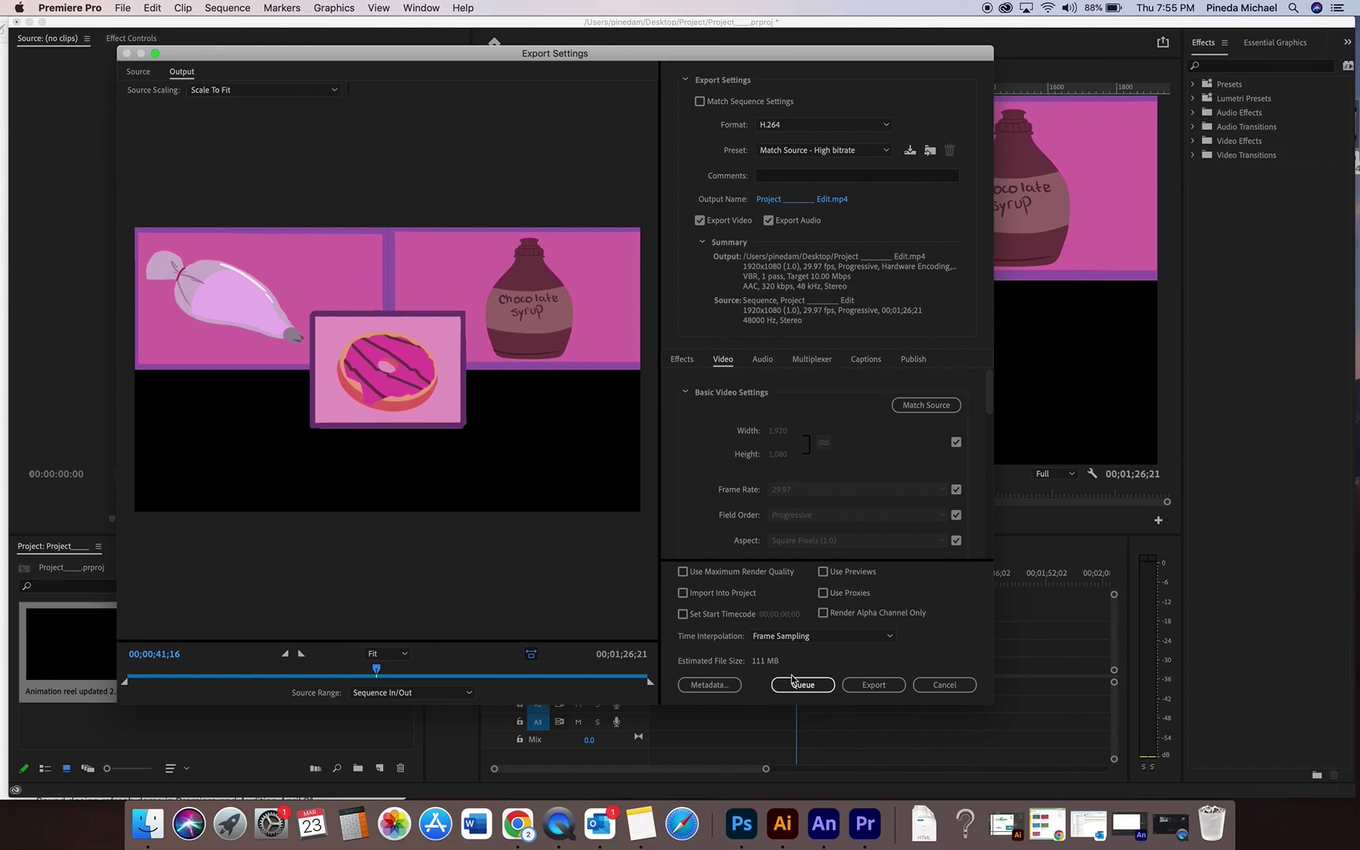
click(814, 150)
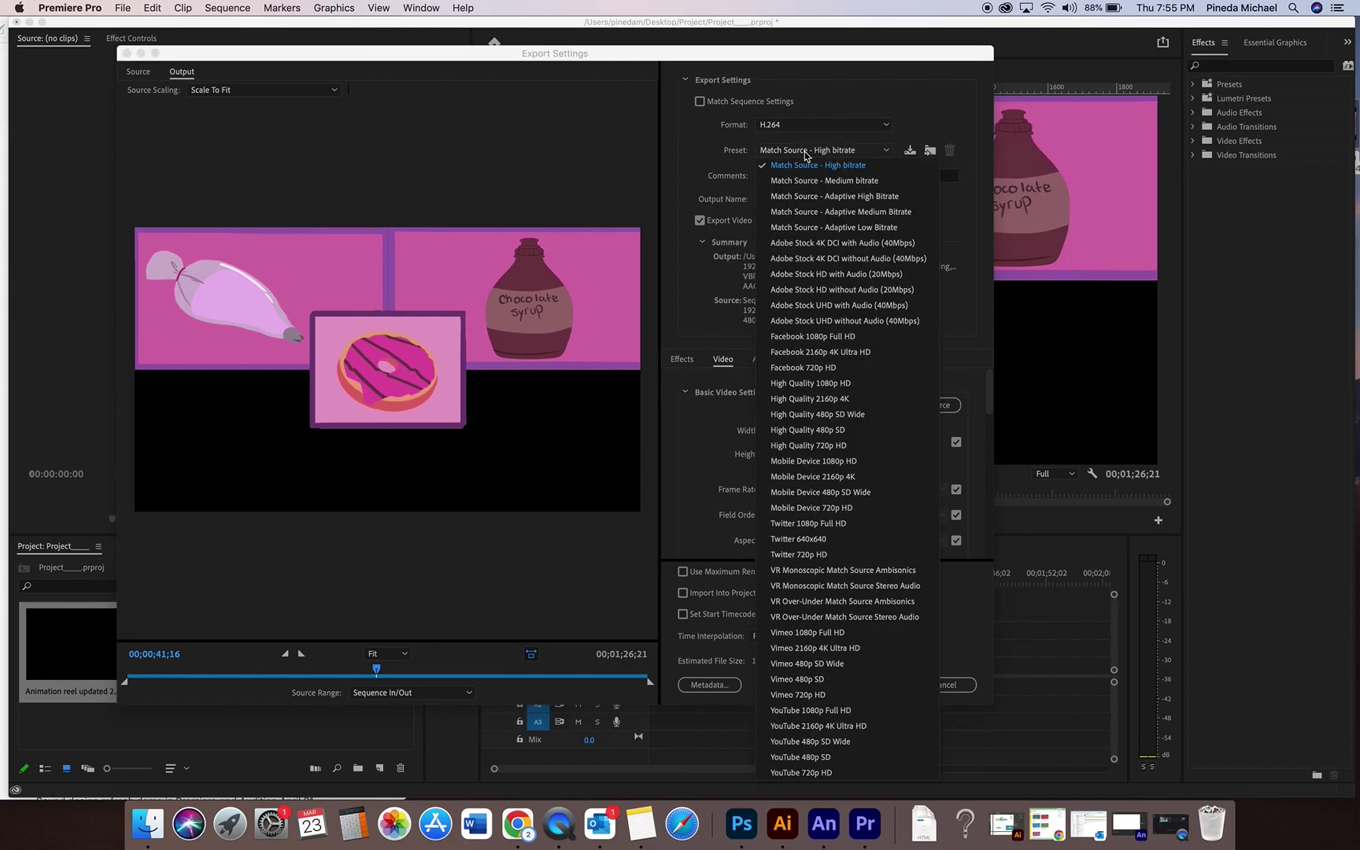
click(802, 181)
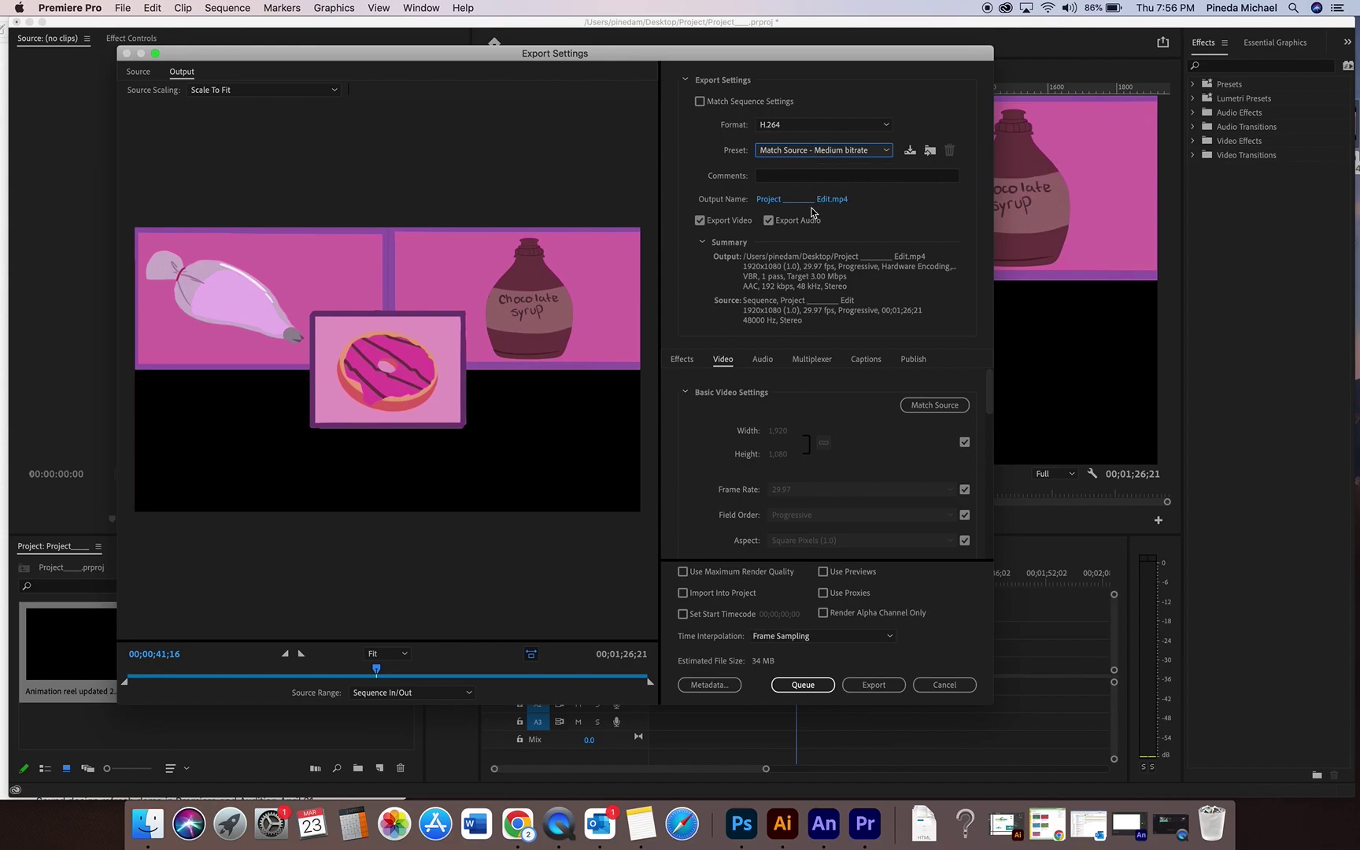
Save the output as 'Project Amazing Stuff _ 3-23-2023.mp4' in the Project folder.
click(815, 201)
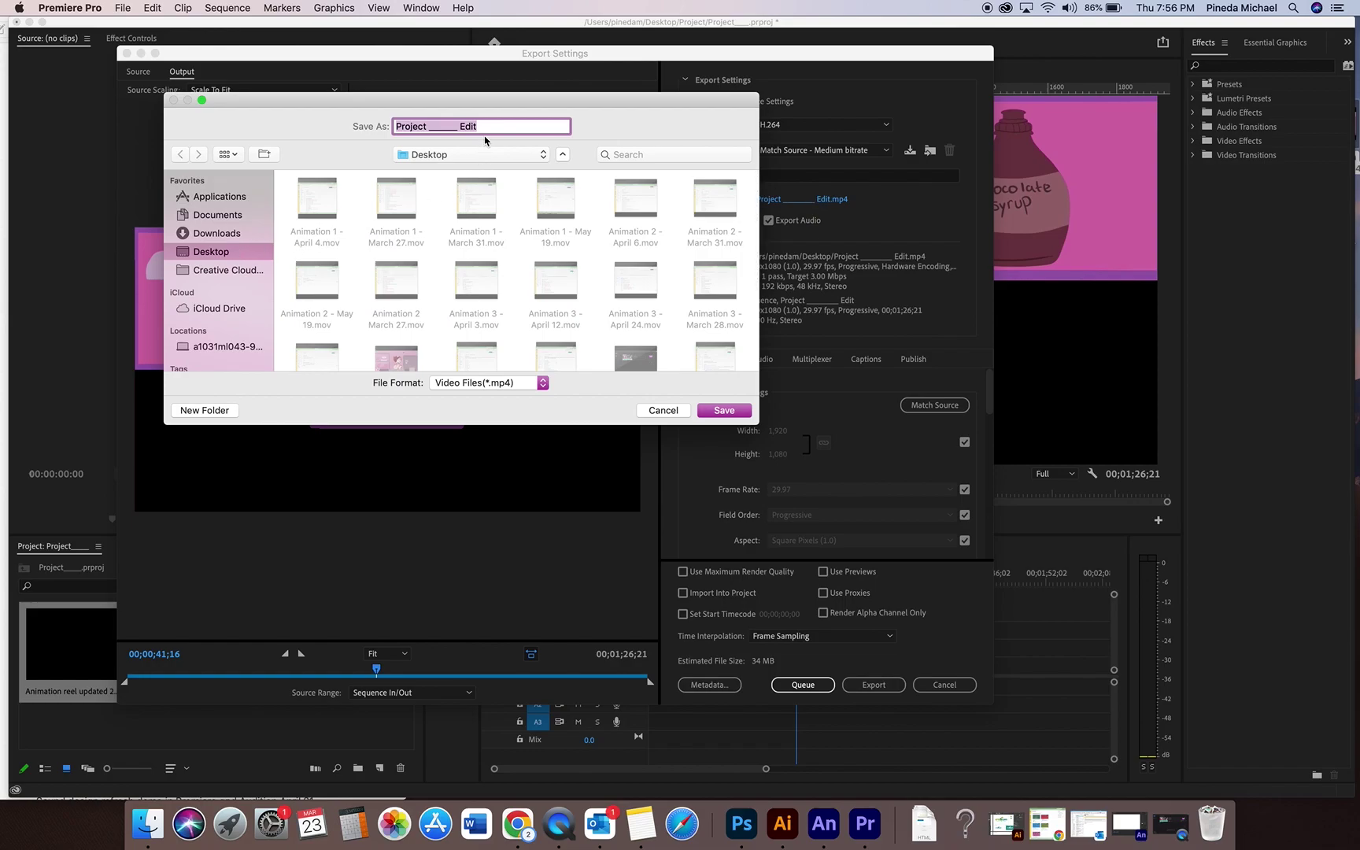
scroll(504, 303, down, 5)
double_click(715, 317)
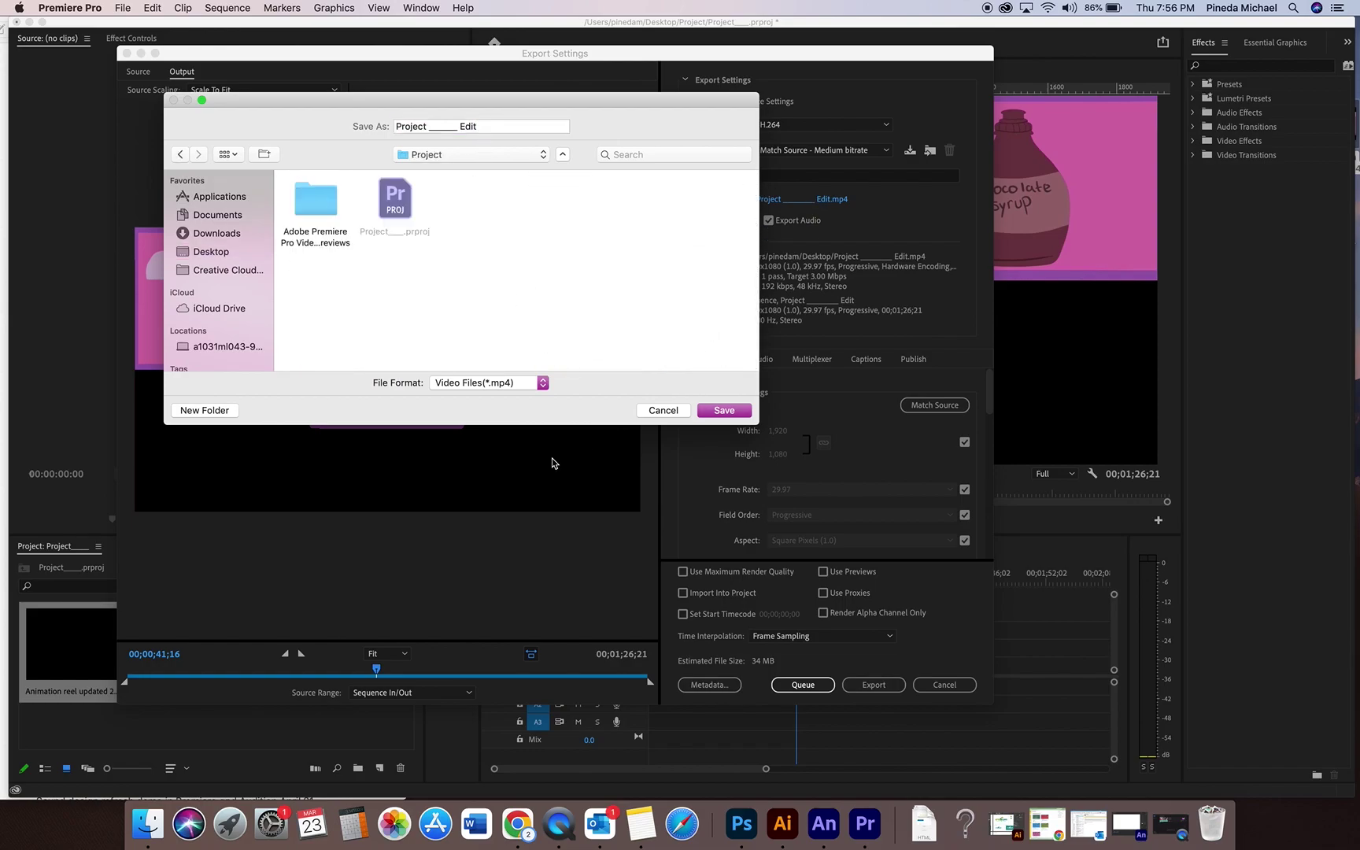
triple_click(470, 131)
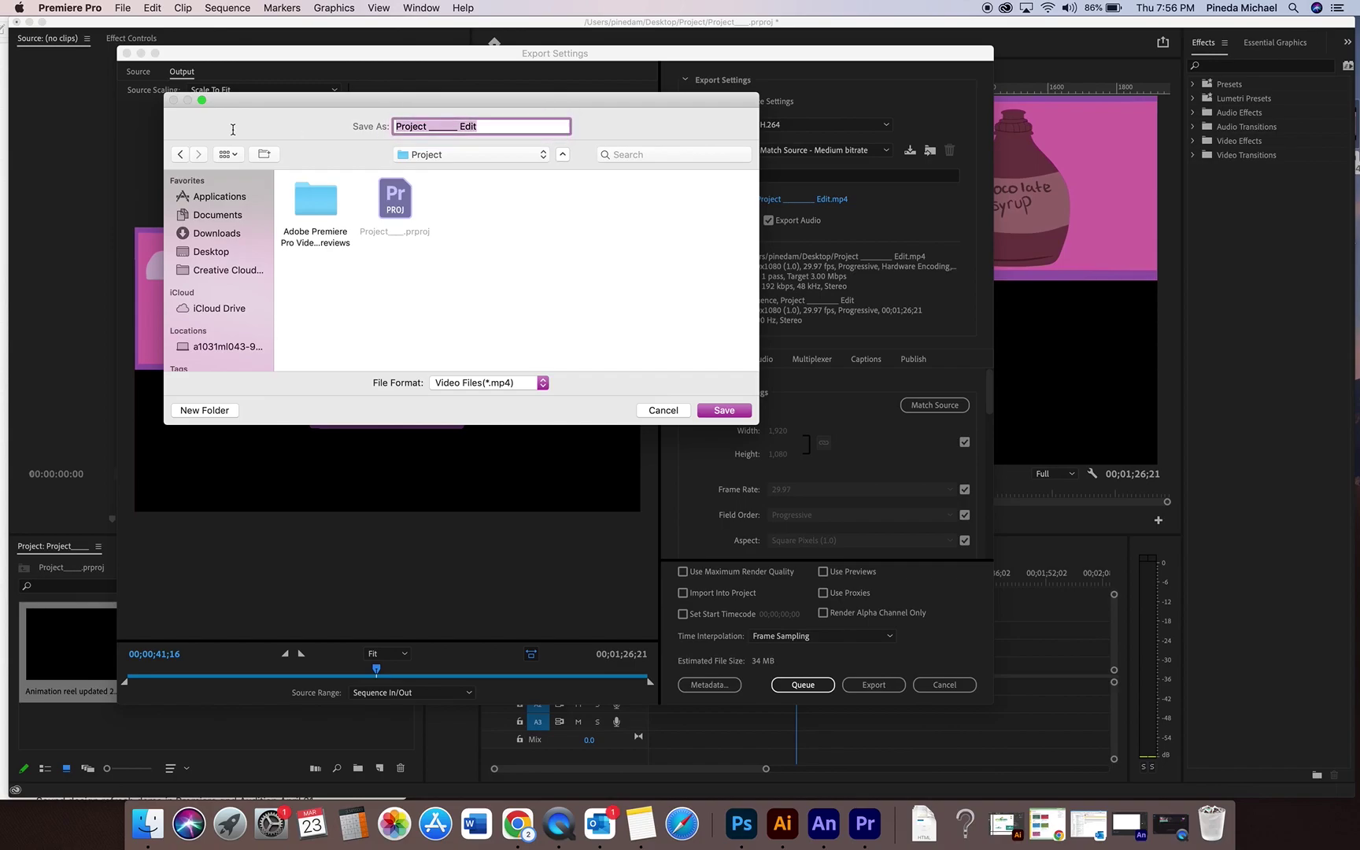
text(Project Amazing)
text(23)
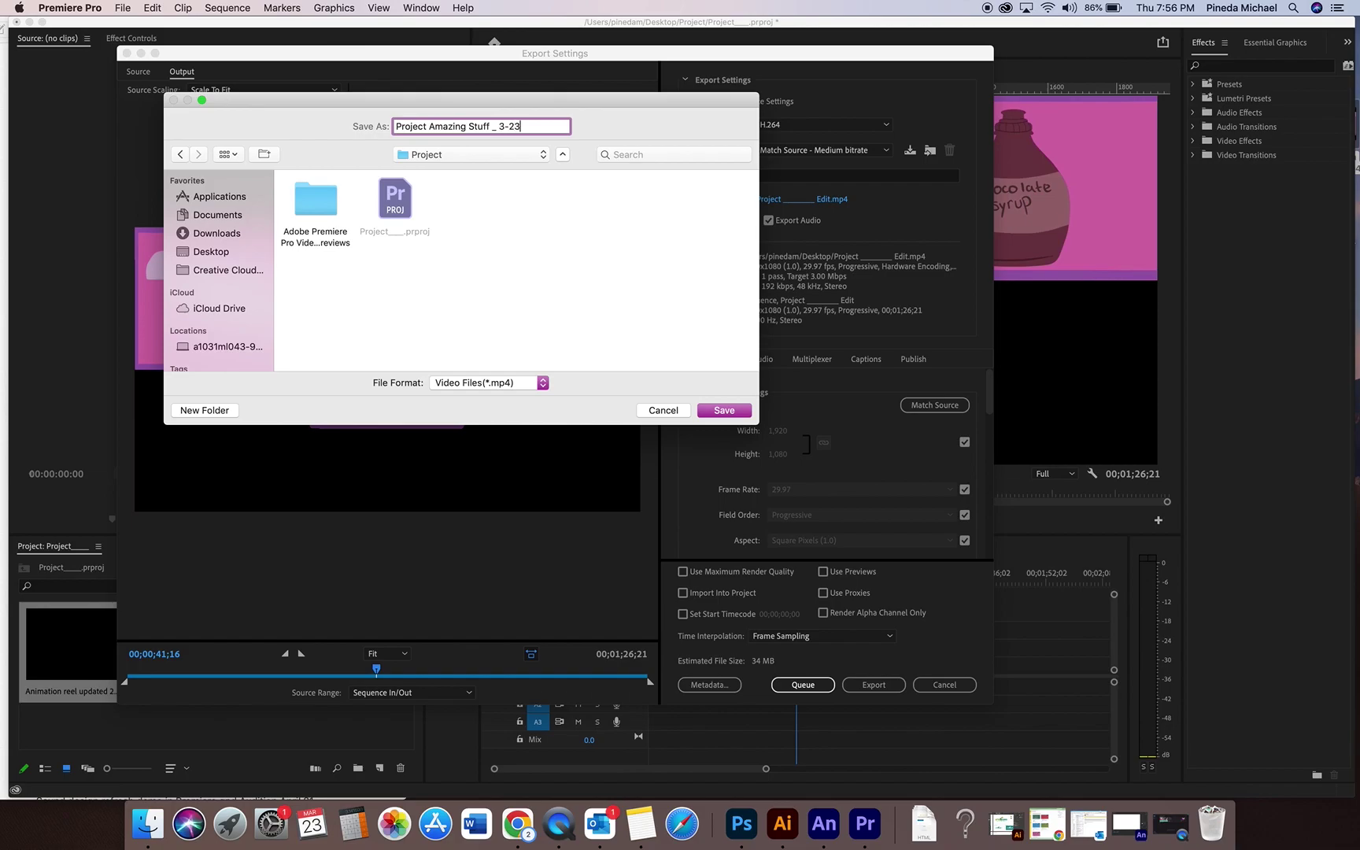
text(-2023)
click(704, 410)
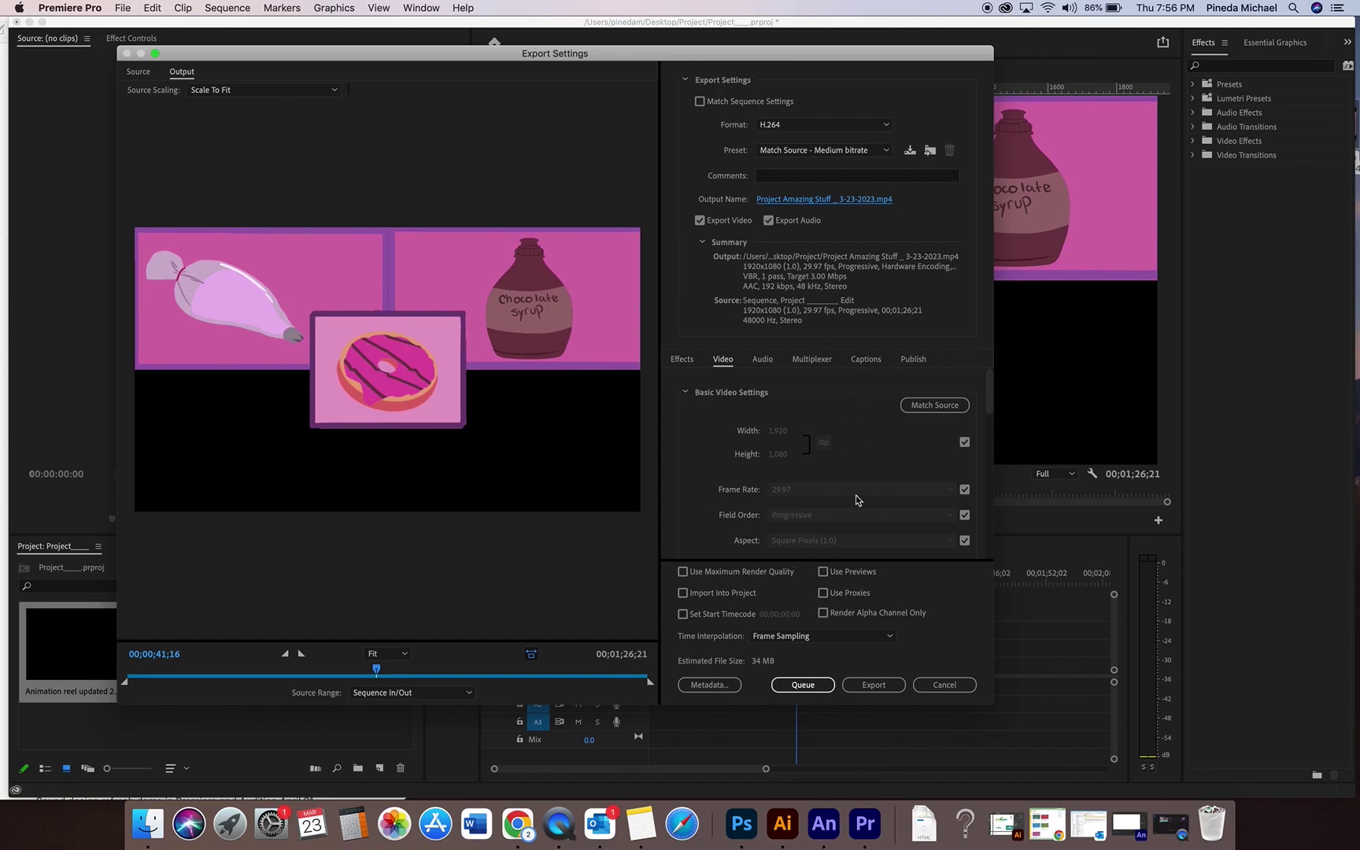
Start the H.264 MP4 export and cancel the encode at about 47%.
scroll(865, 414, down, 3)
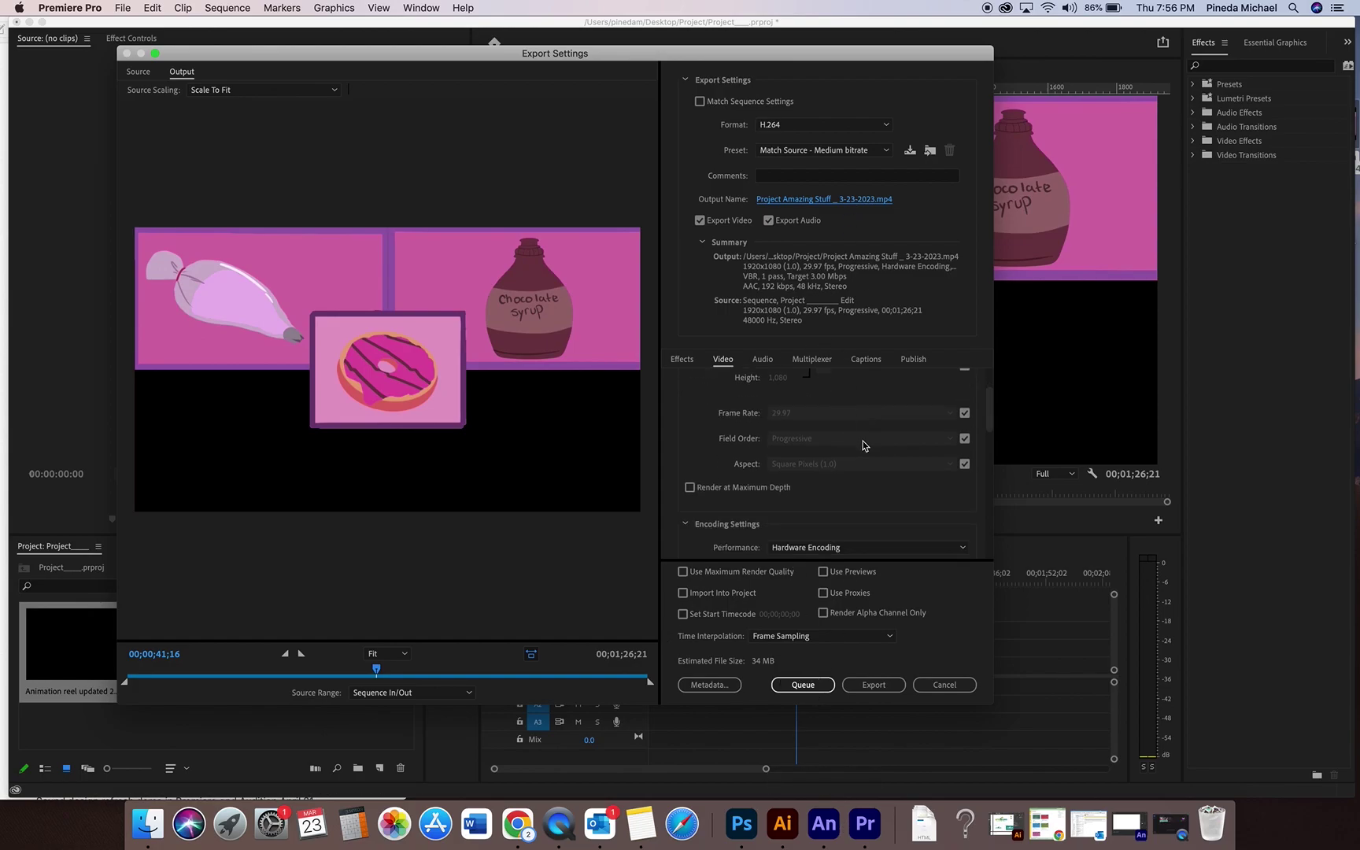
click(873, 685)
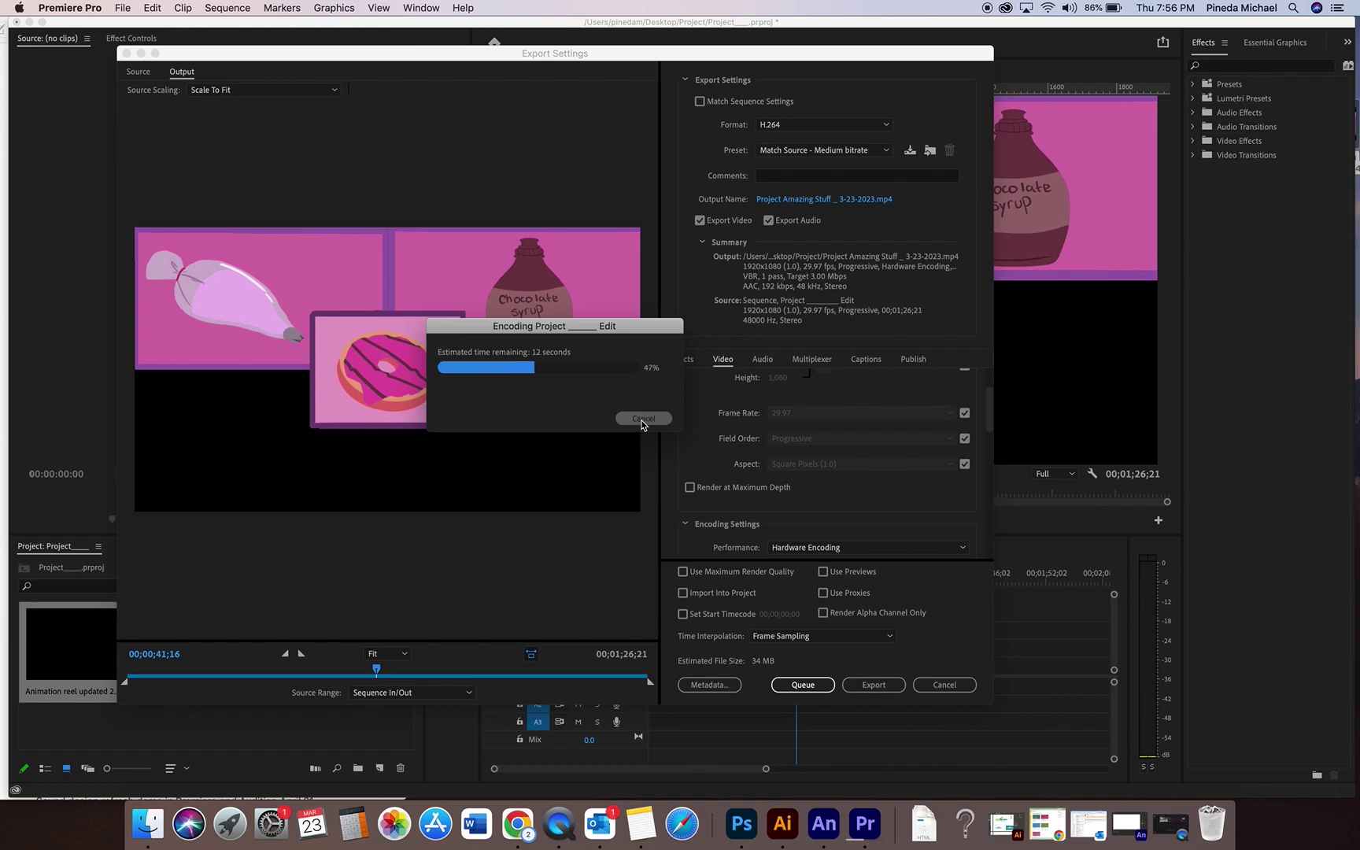
click(642, 419)
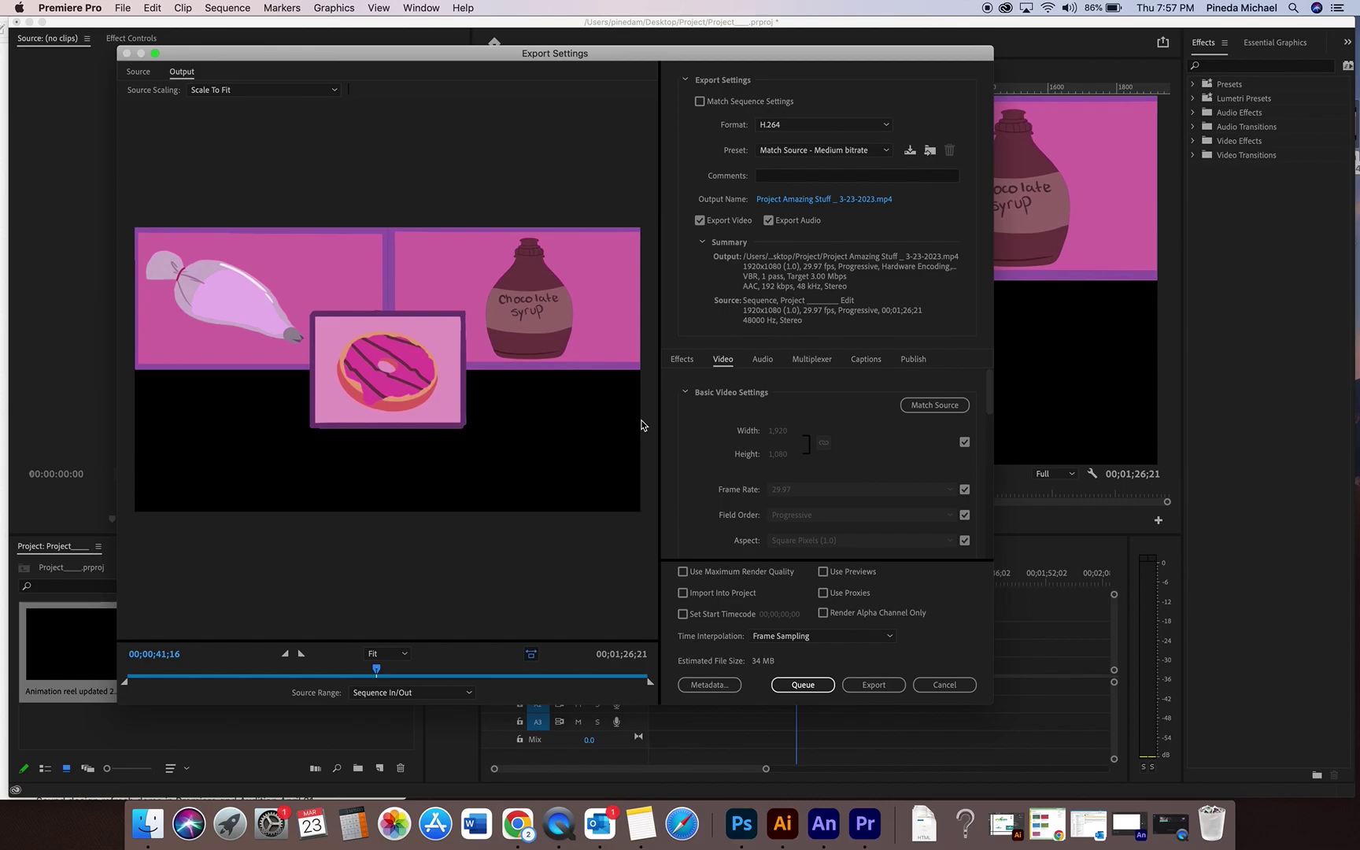
Switch the format to QuickTime with the Adobe Stock HD with Audio (ProRes 422 HQ) preset, reviewing its preset list.
click(821, 126)
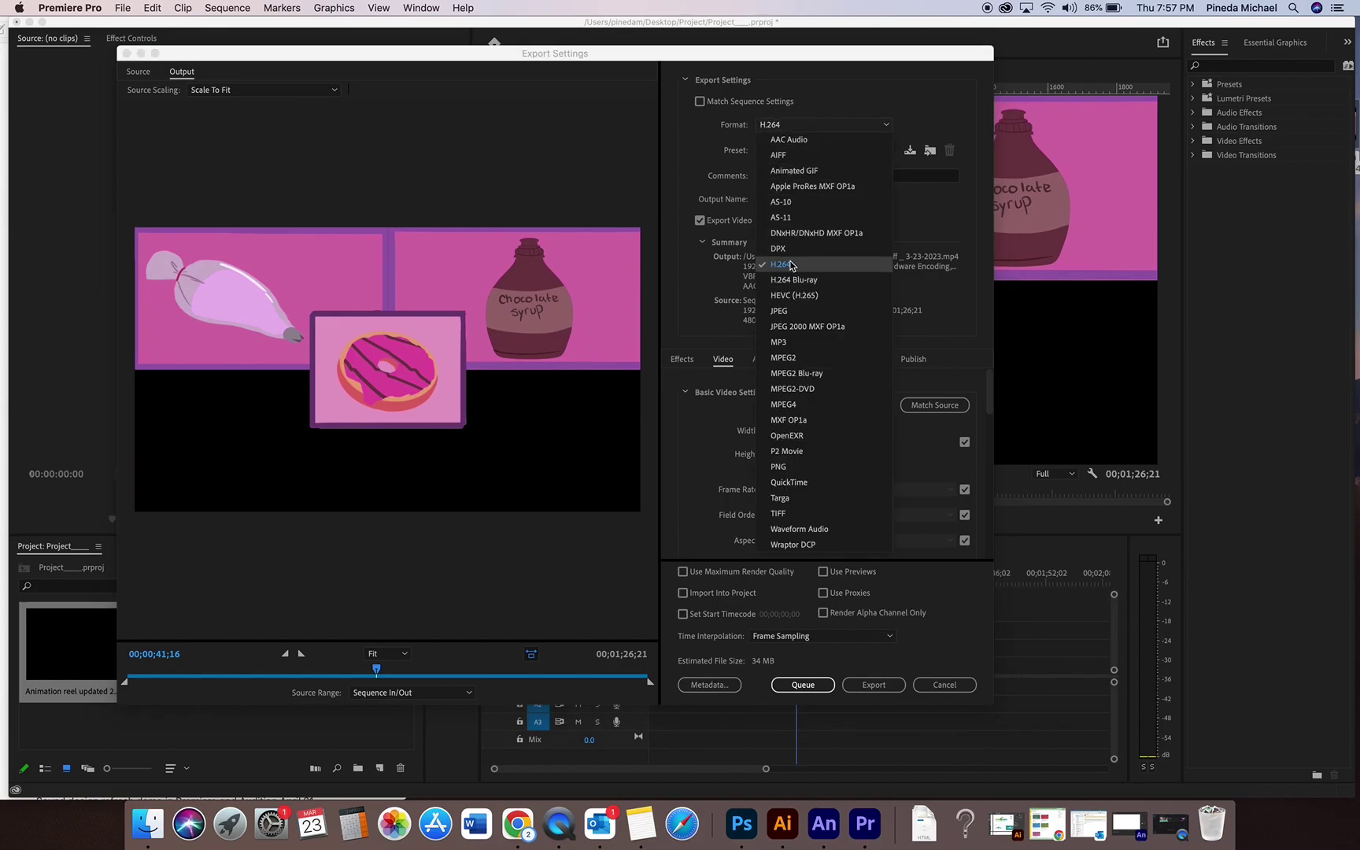
click(809, 483)
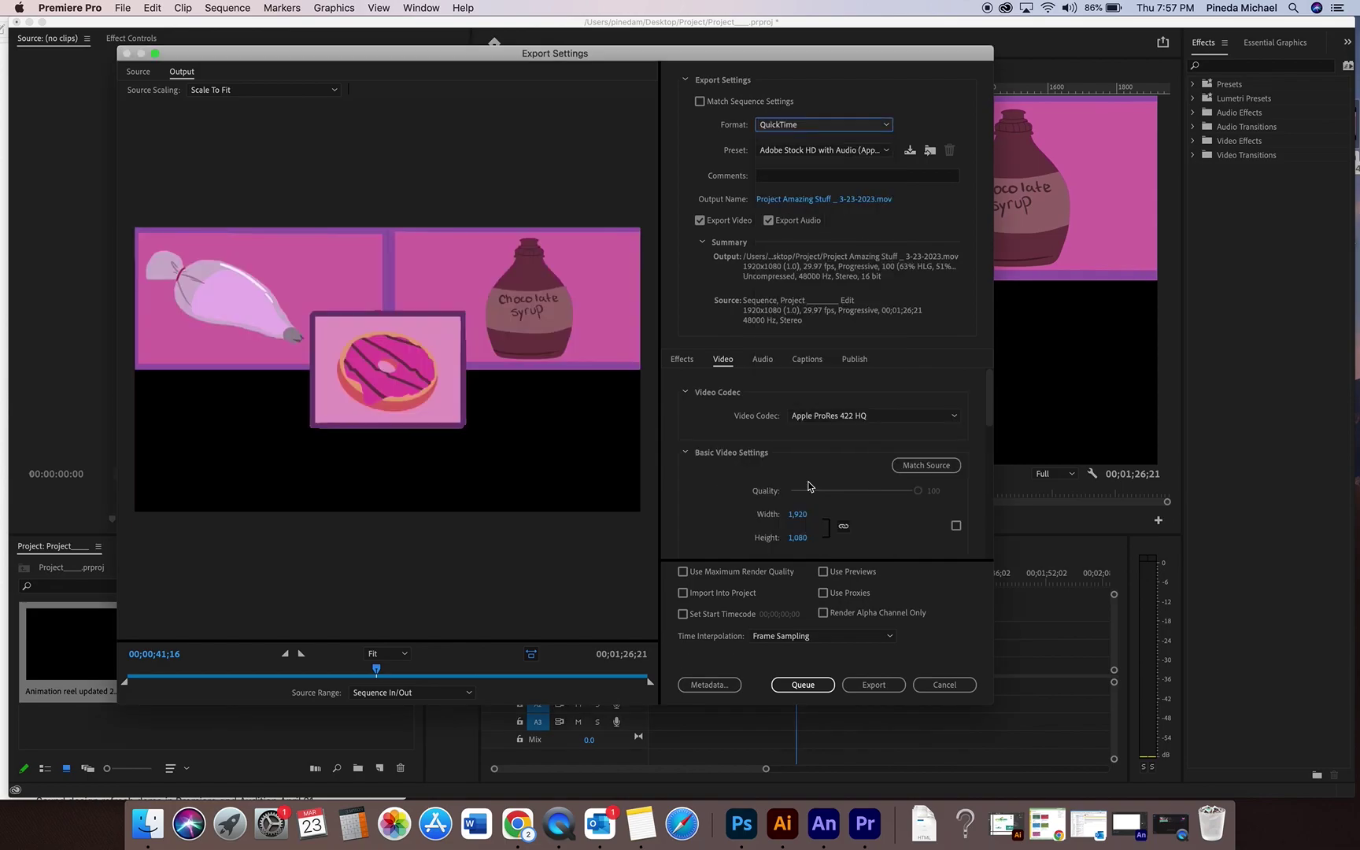
click(821, 150)
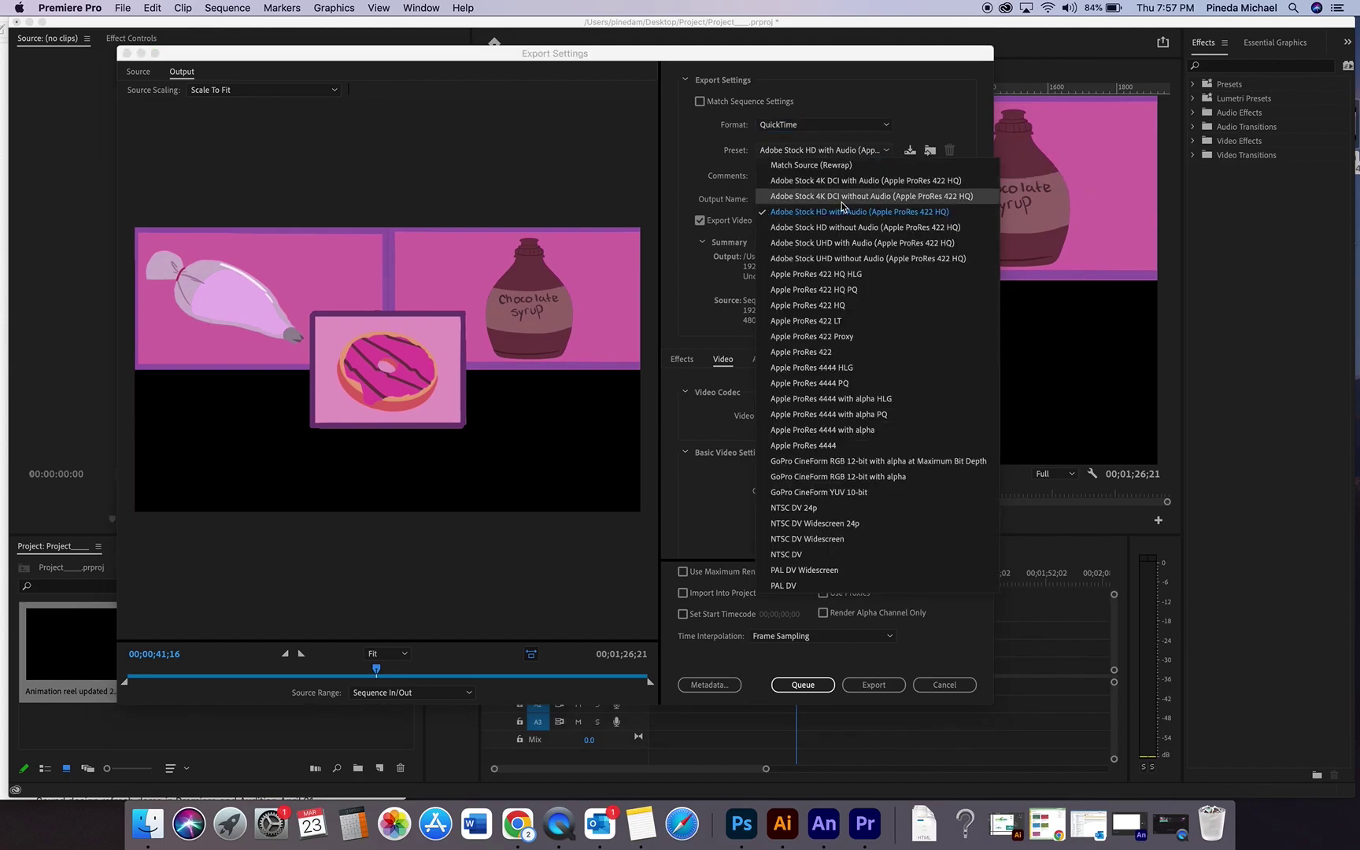
click(711, 176)
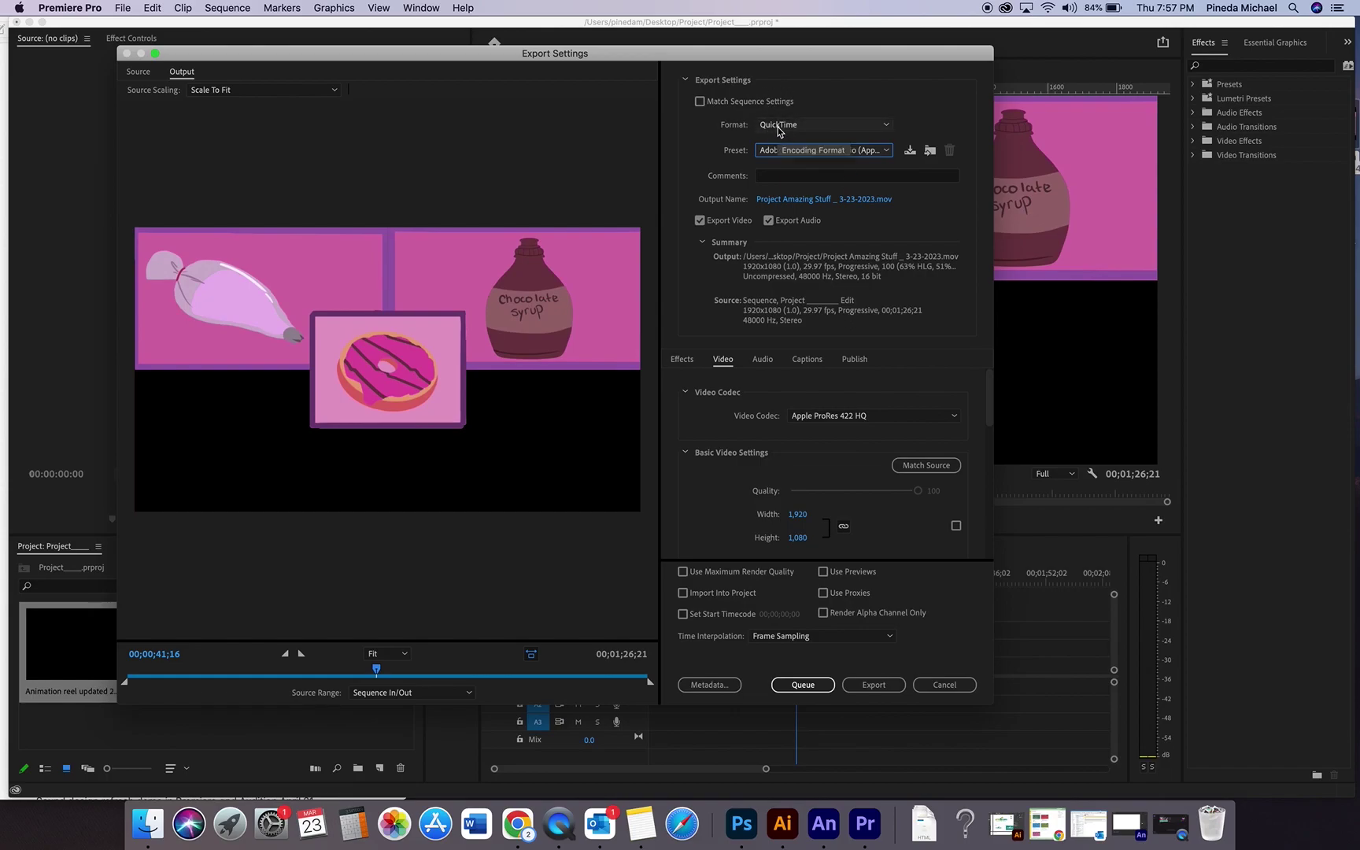
click(791, 151)
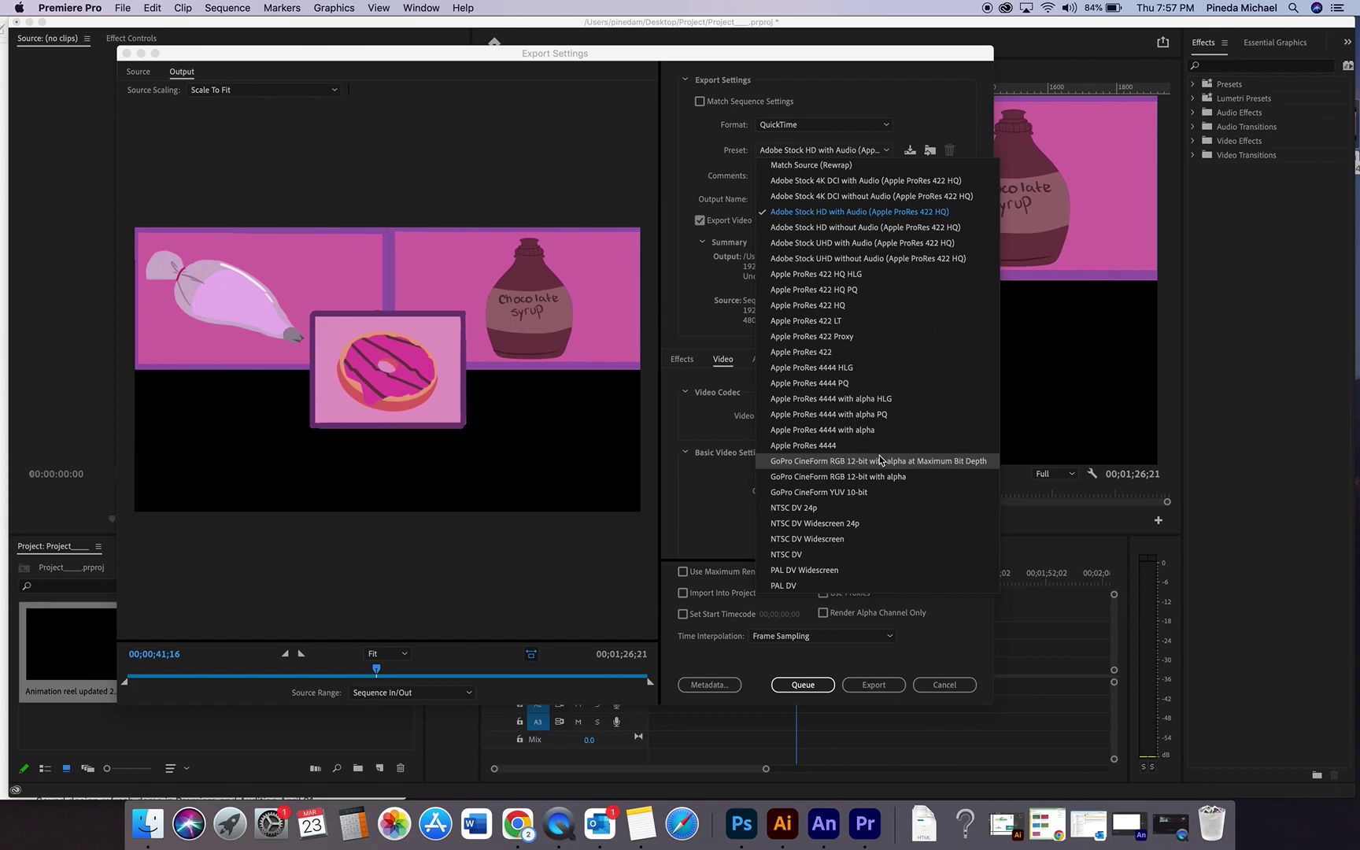
key(Escape)
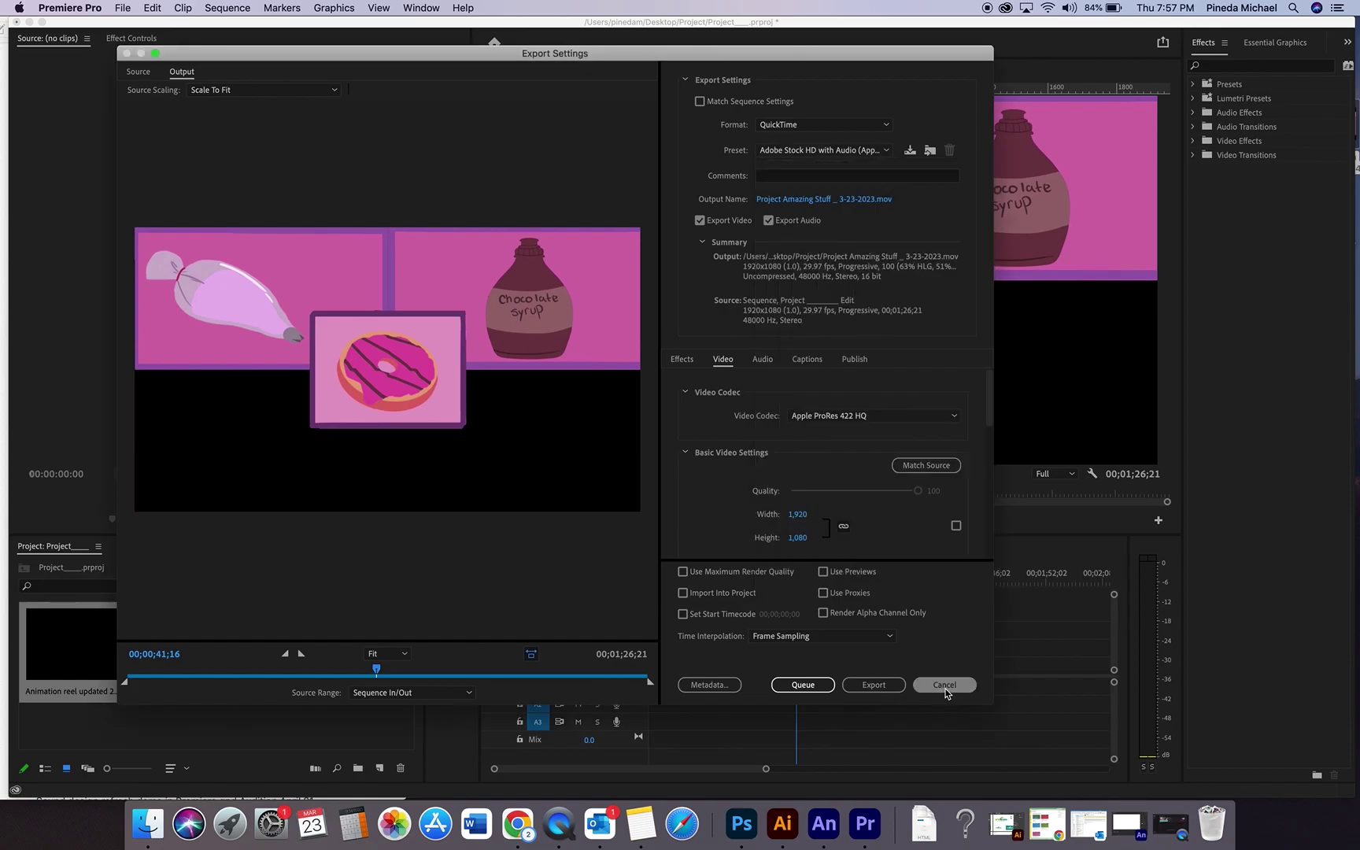